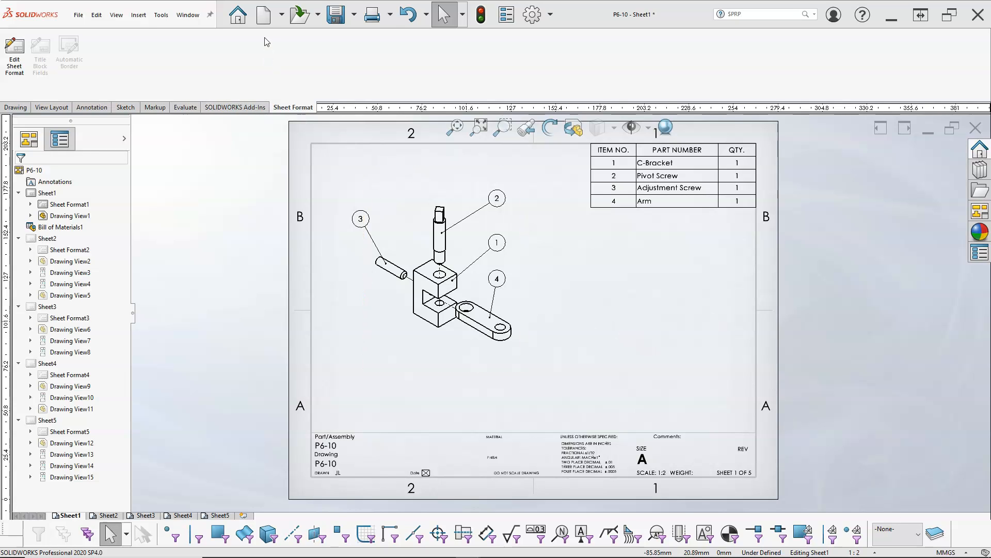
Create a new drawing from the My A Land template without inserting a model view.
click(264, 21)
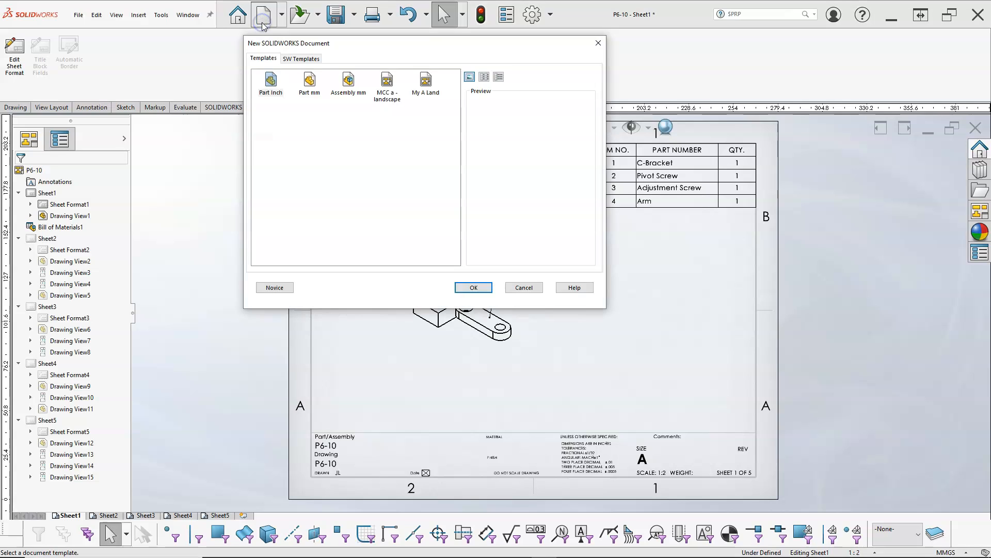
double_click(418, 93)
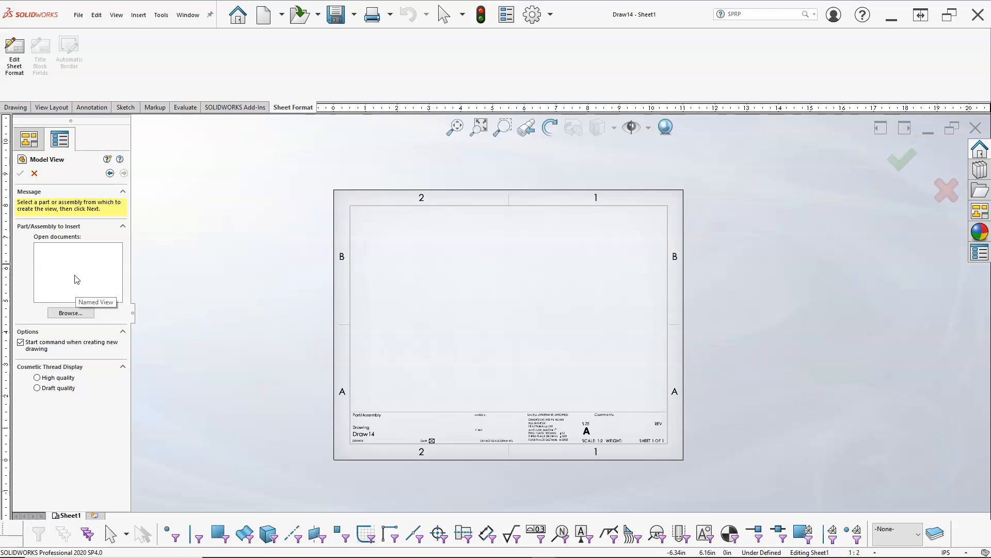
click(34, 173)
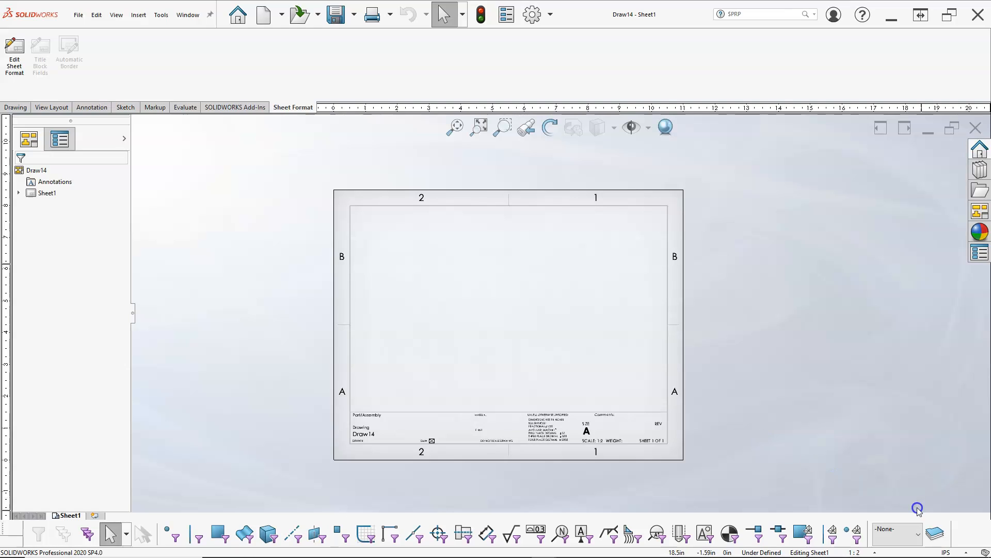
Add a layer named DIMS to the new drawing and set its colour to blue.
click(938, 535)
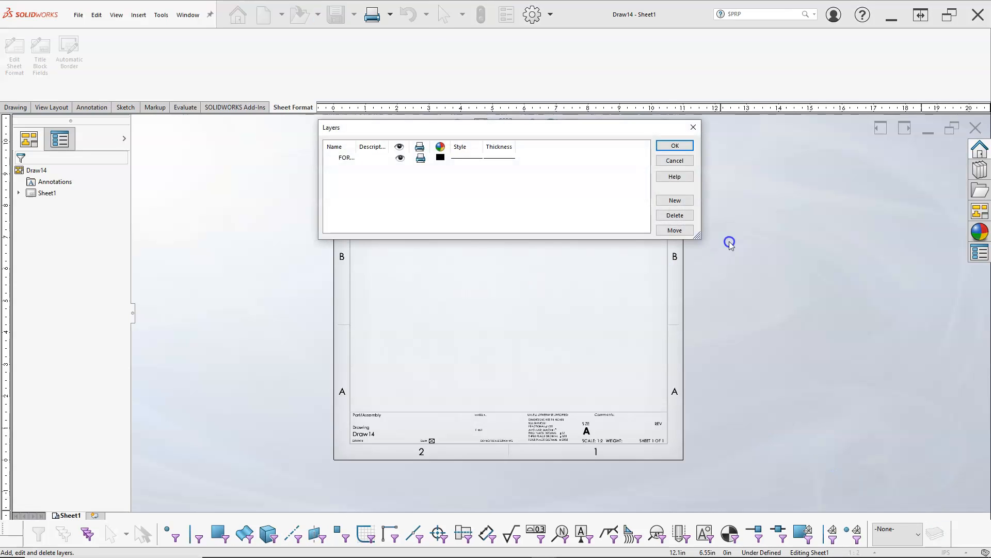
click(686, 200)
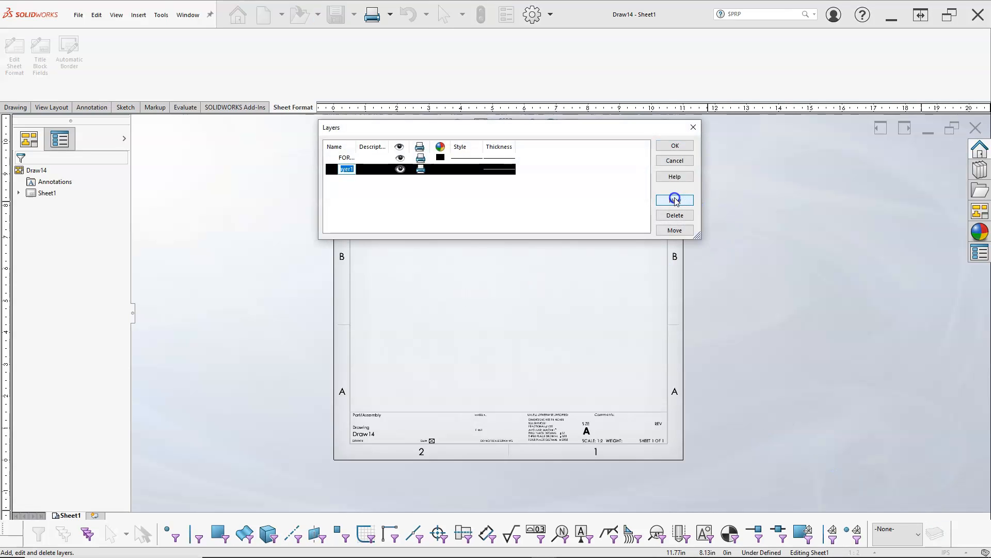
key(Return)
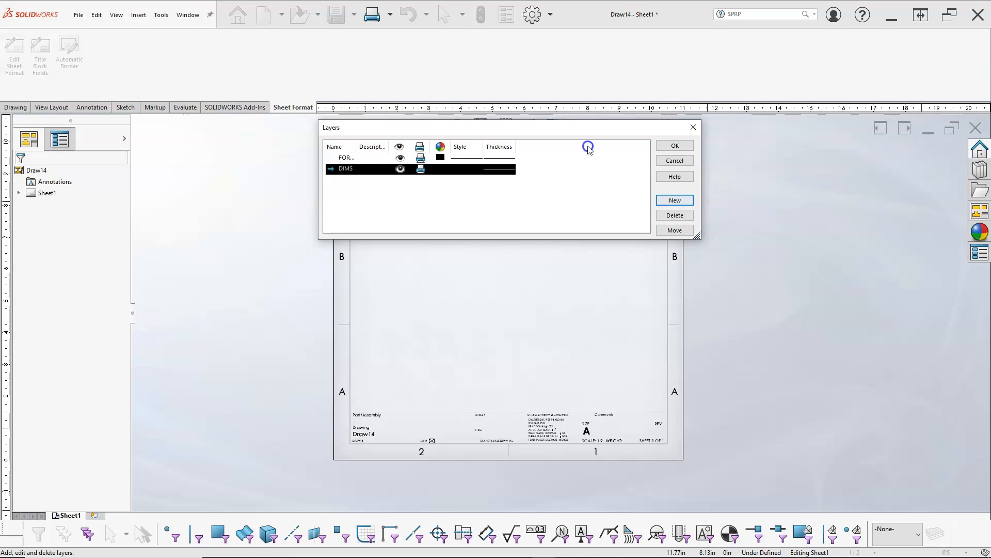
click(445, 170)
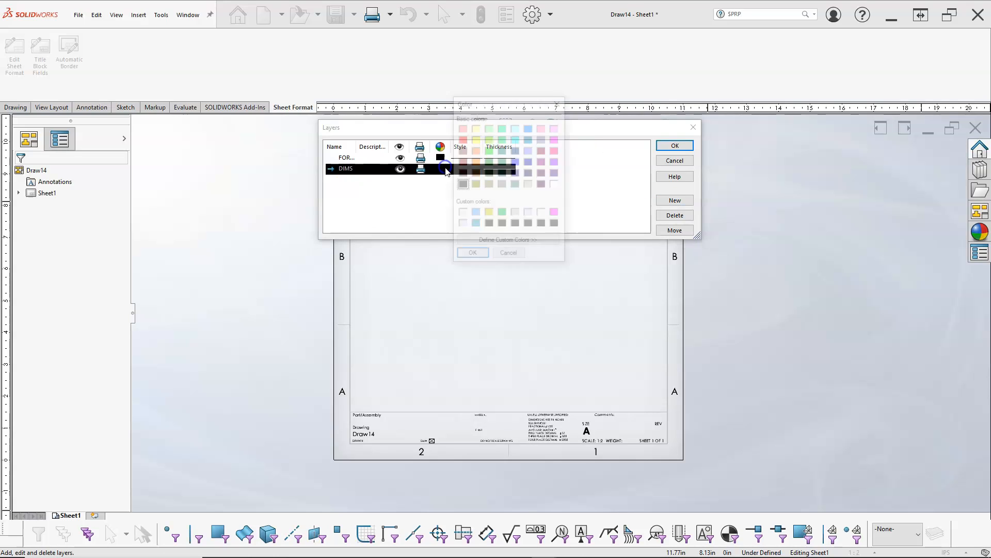
click(529, 140)
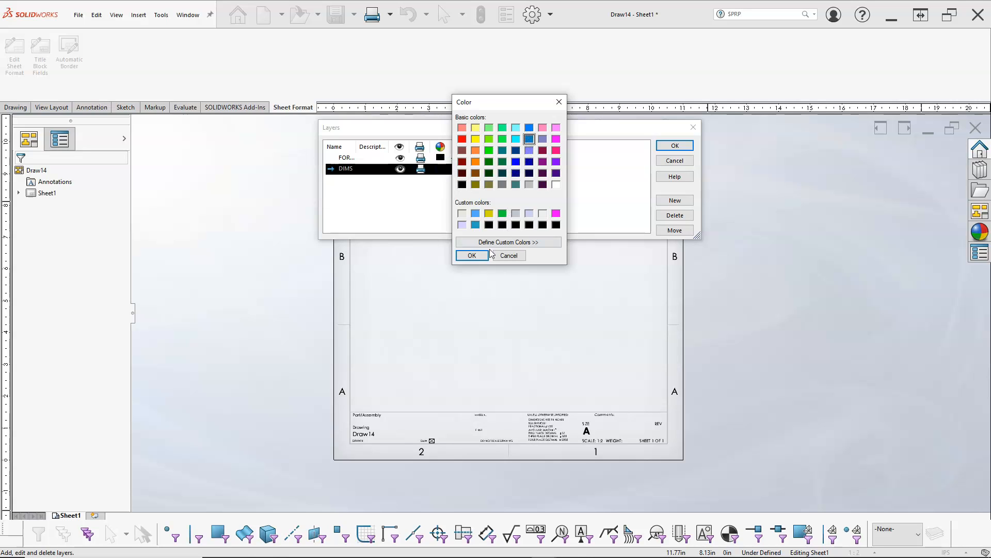
click(472, 255)
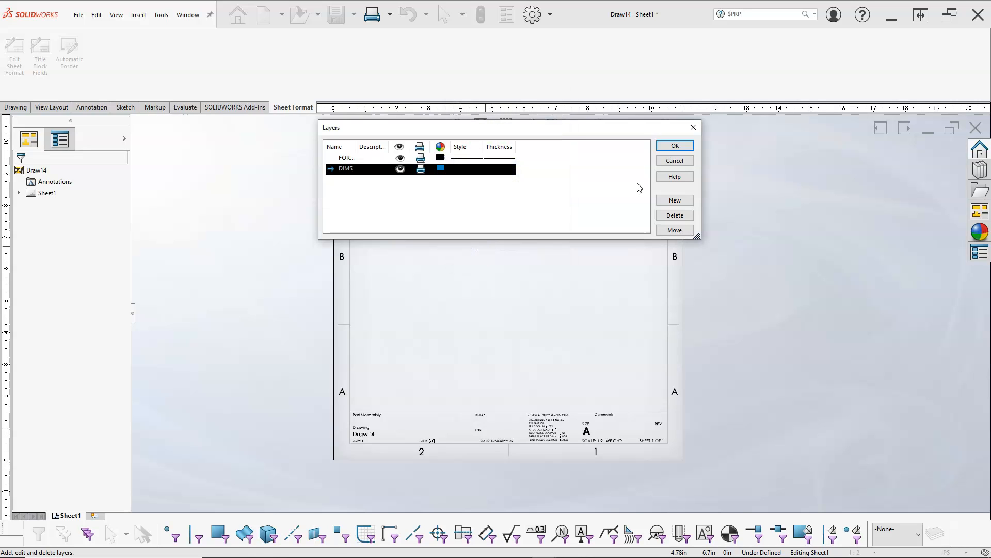
Add a layer named Center and set its colour to magenta.
click(674, 200)
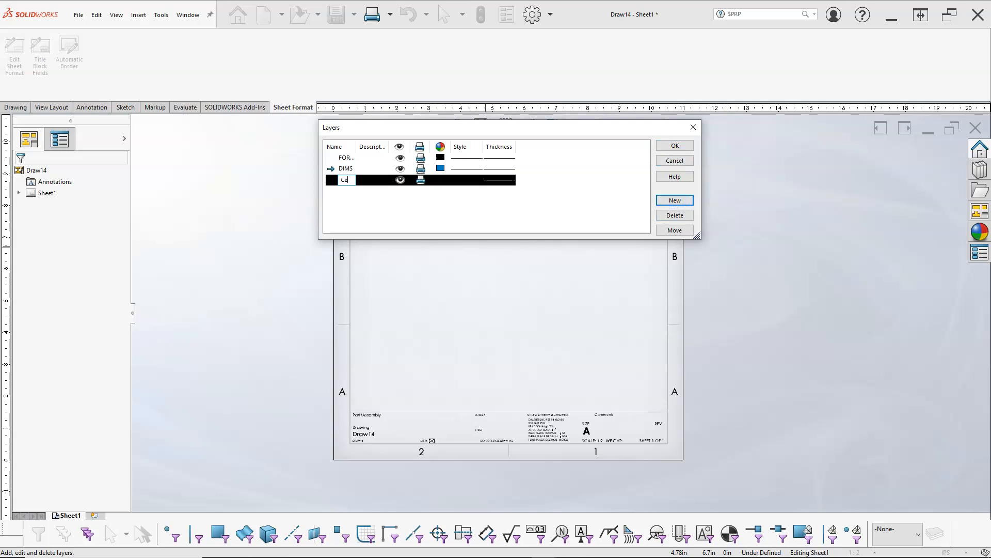
click(471, 219)
click(439, 182)
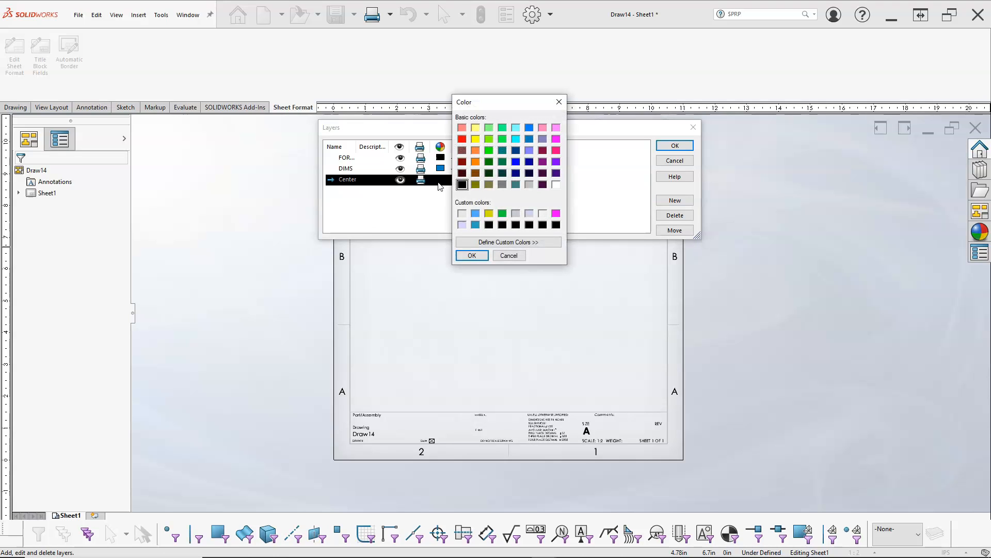
click(556, 139)
click(470, 255)
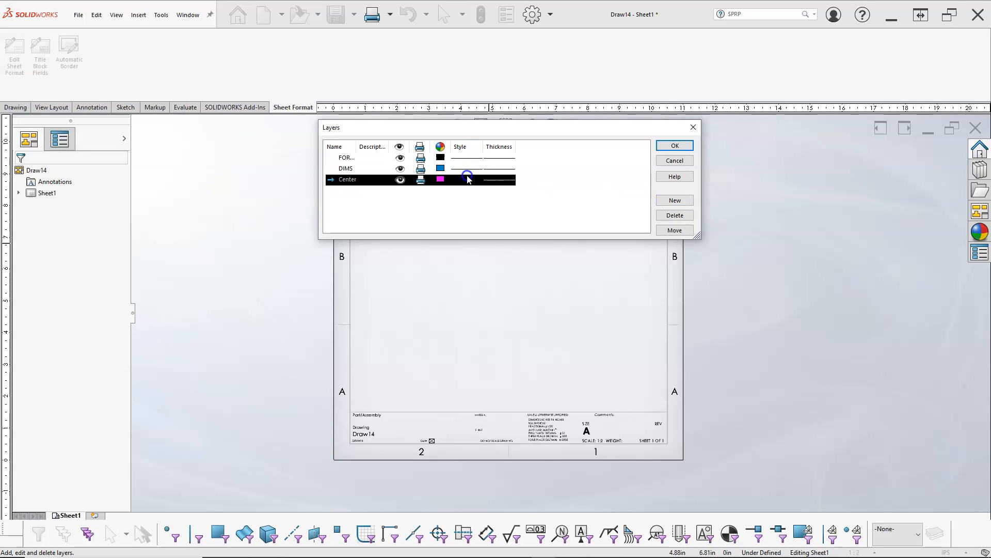
Review the line thickness and line style options available for the DIMS and Center layers.
click(503, 168)
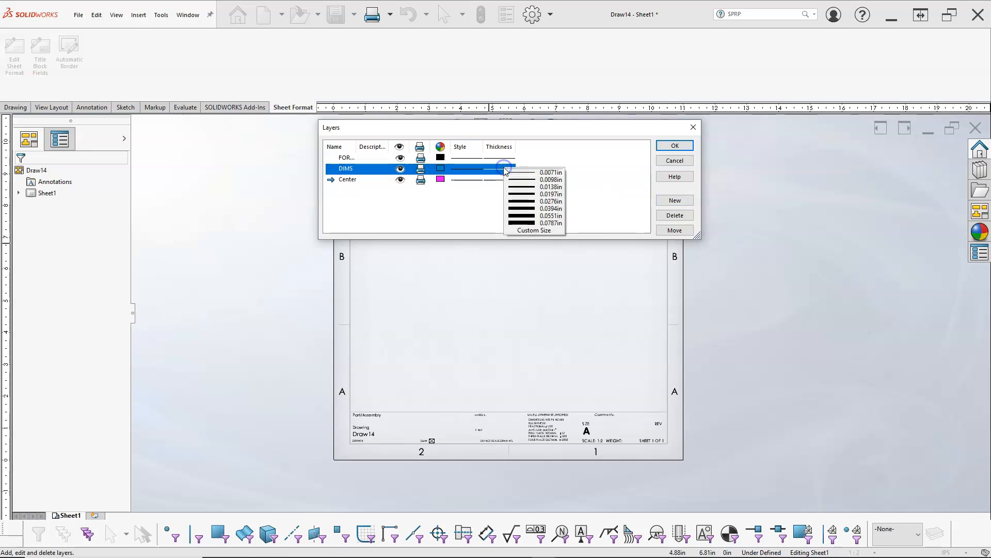
click(465, 169)
click(473, 174)
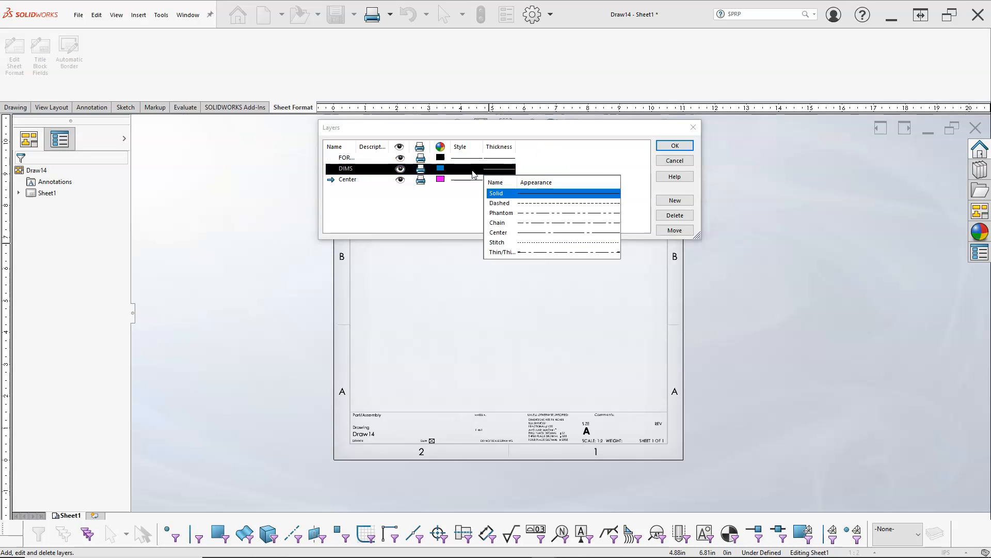
click(553, 162)
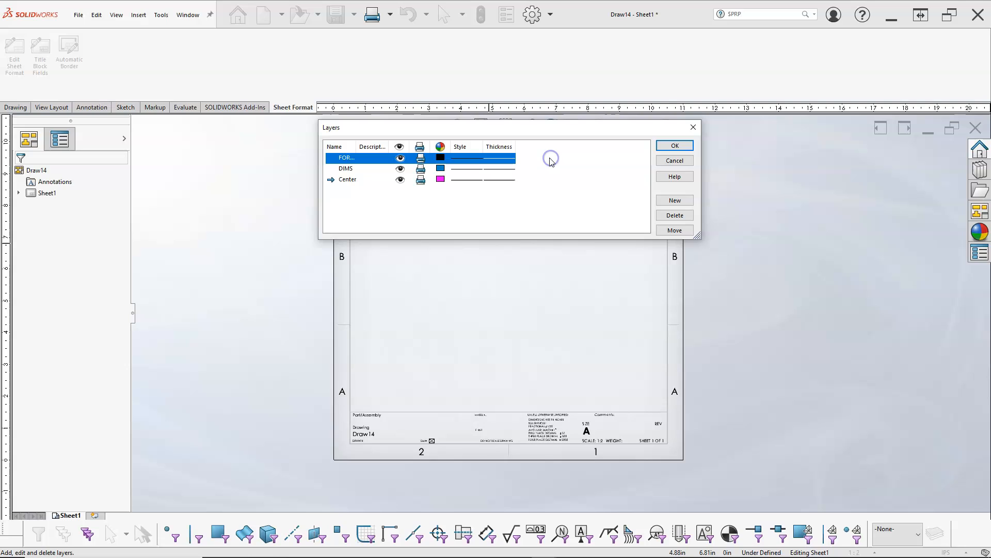
click(460, 180)
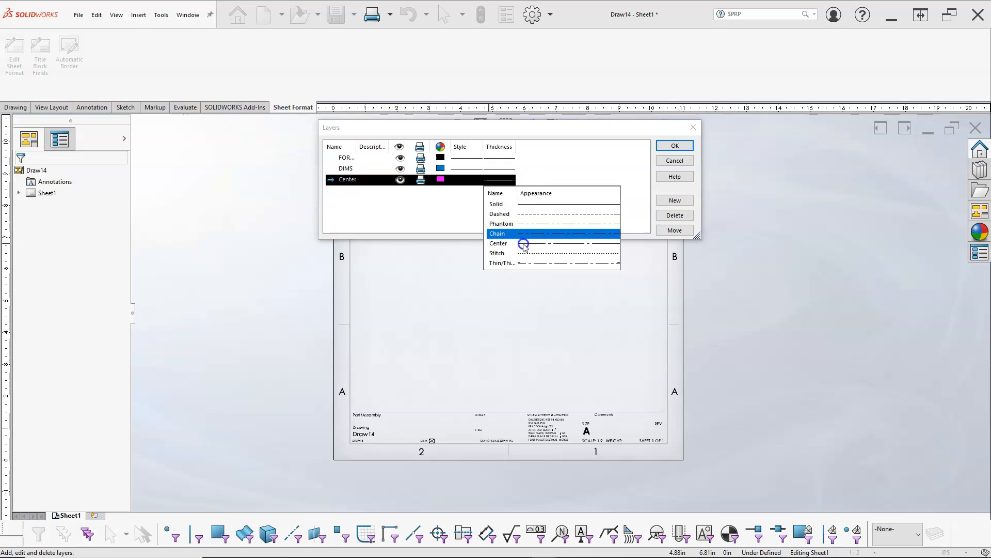
click(552, 166)
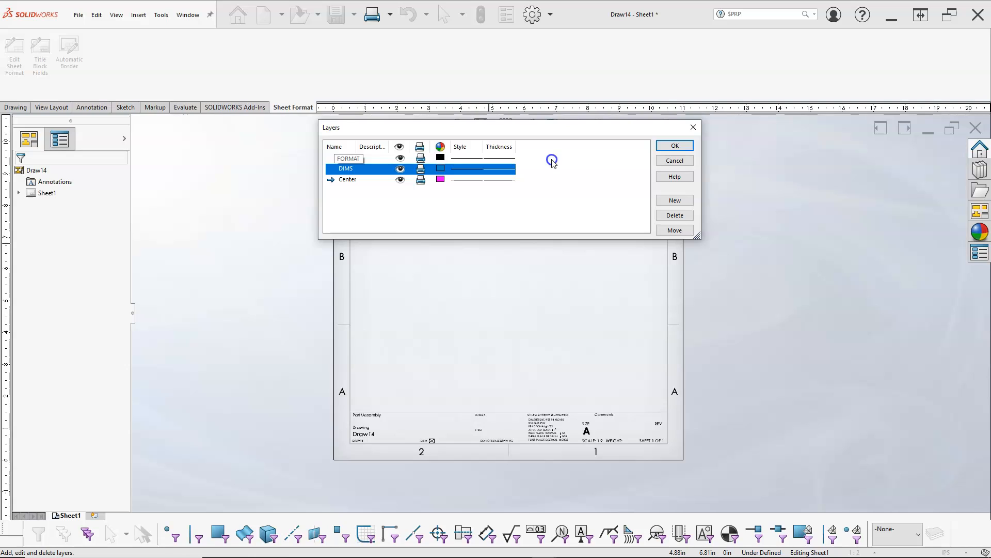
Add a layer named Notes, keep its colour black, and accept the layer list.
click(674, 200)
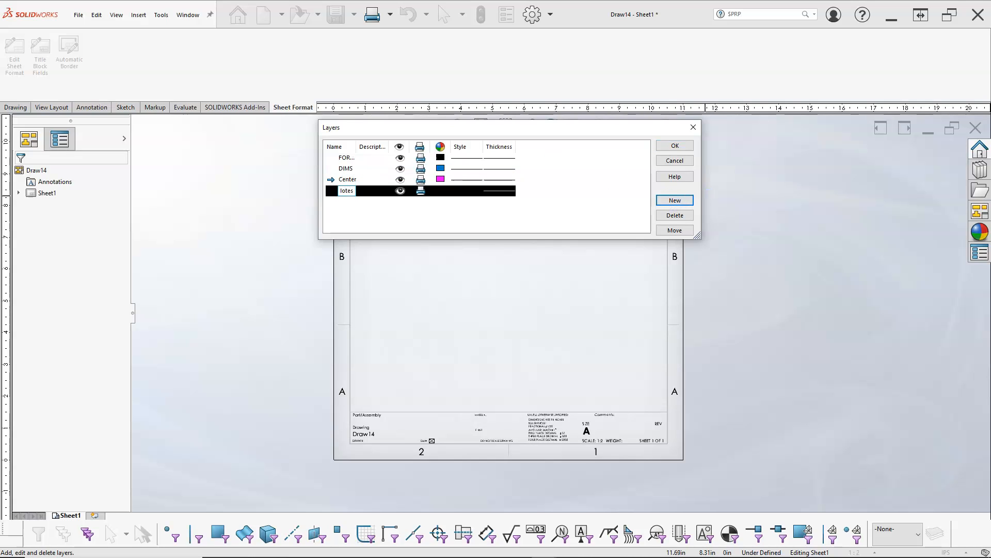
key(Return)
click(435, 191)
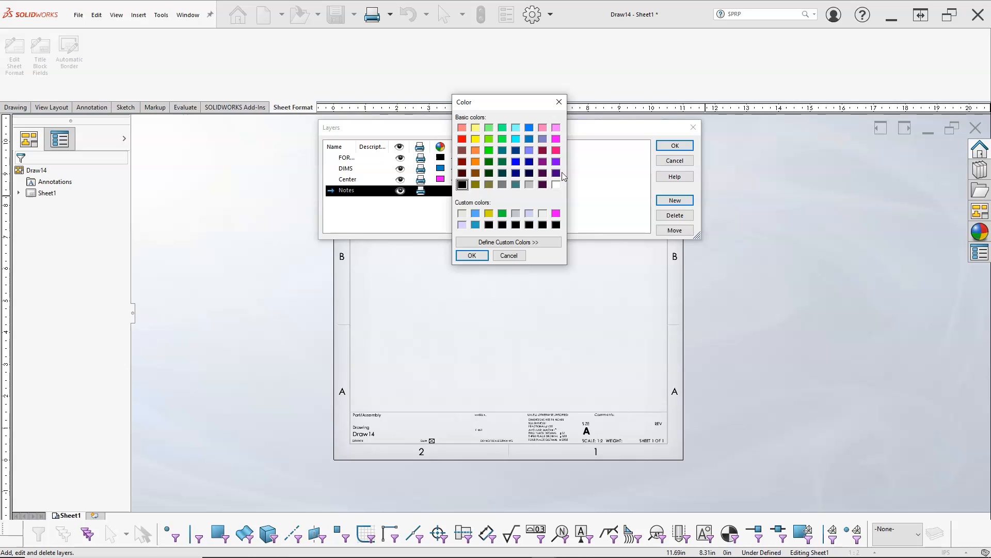
click(472, 256)
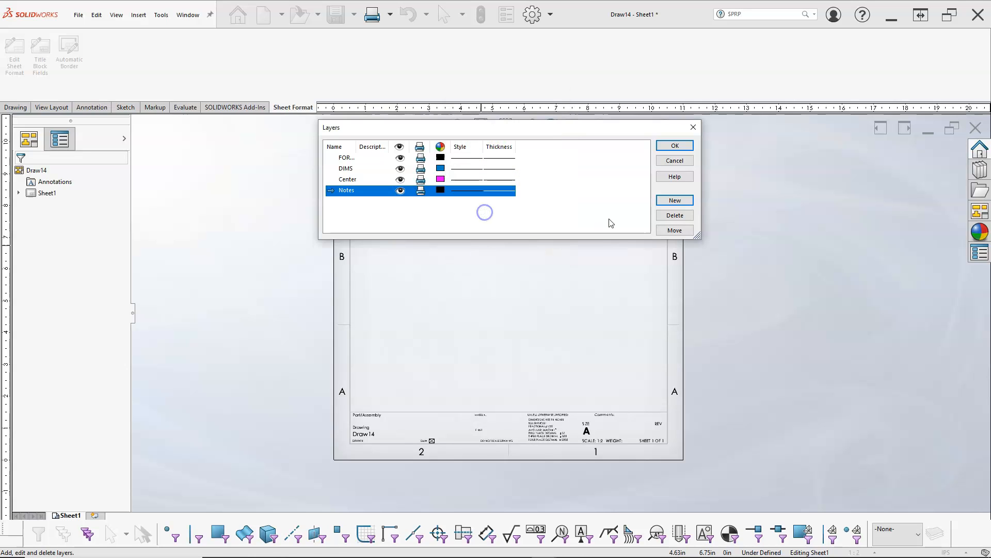
click(675, 145)
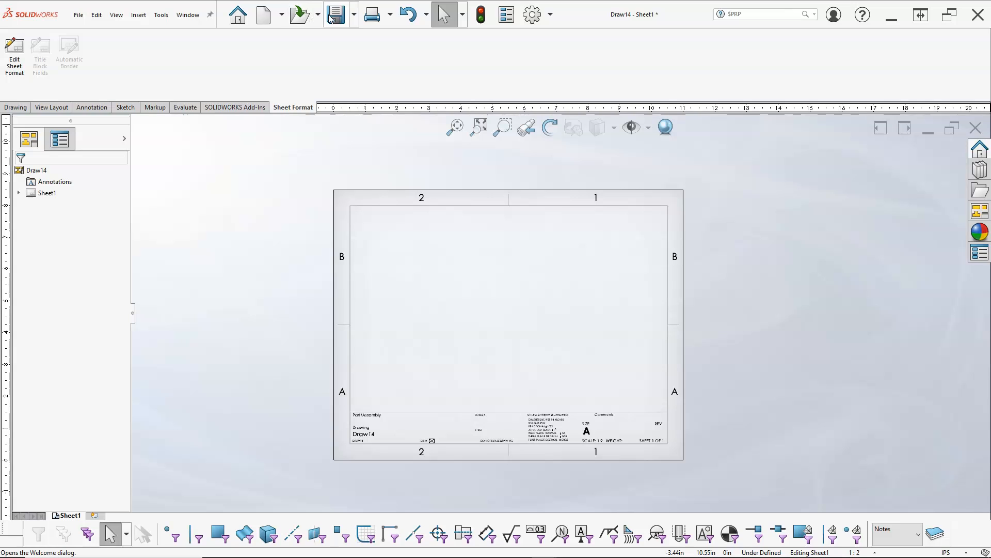
Save the drawing as a drawing template, replacing My A Land.DRWDOT, and close it.
click(355, 15)
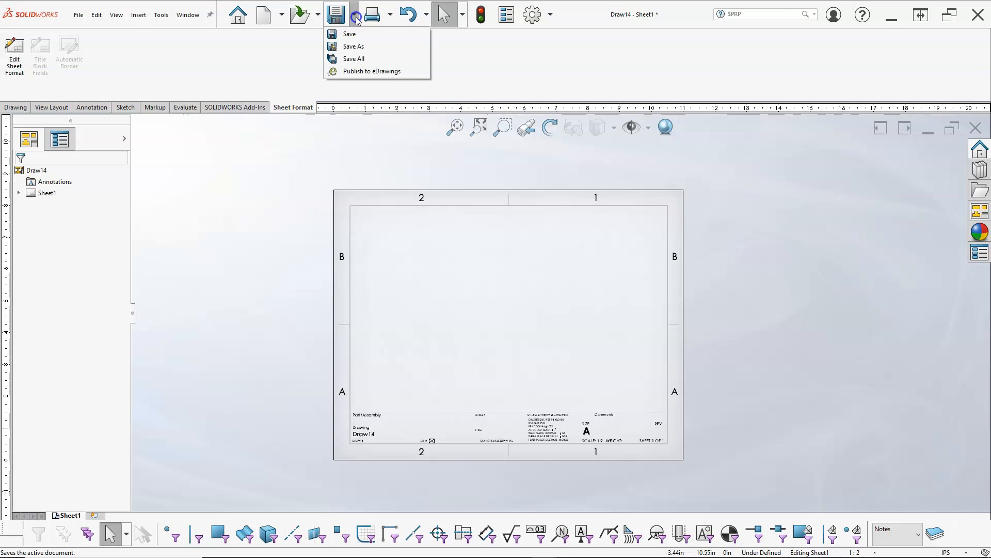
click(355, 43)
click(387, 350)
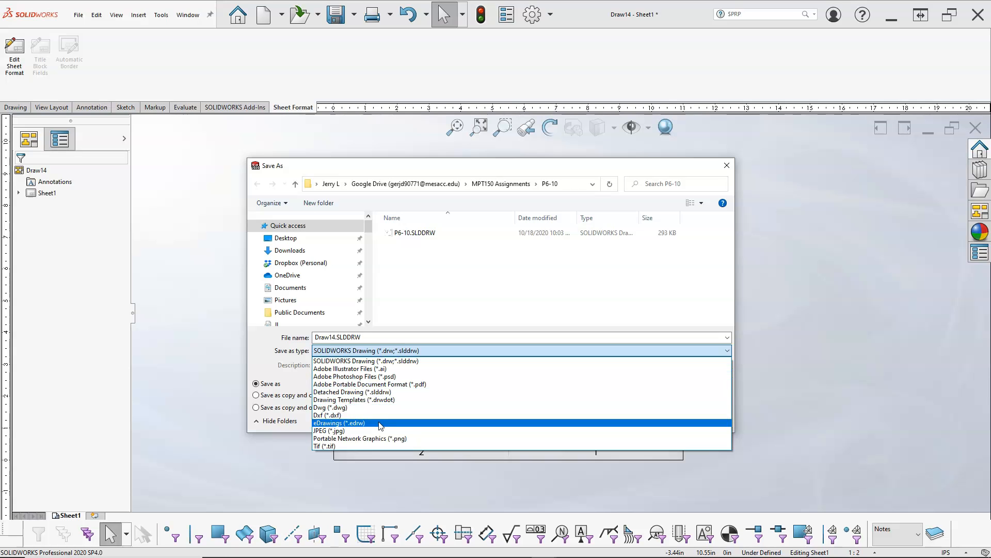
click(362, 399)
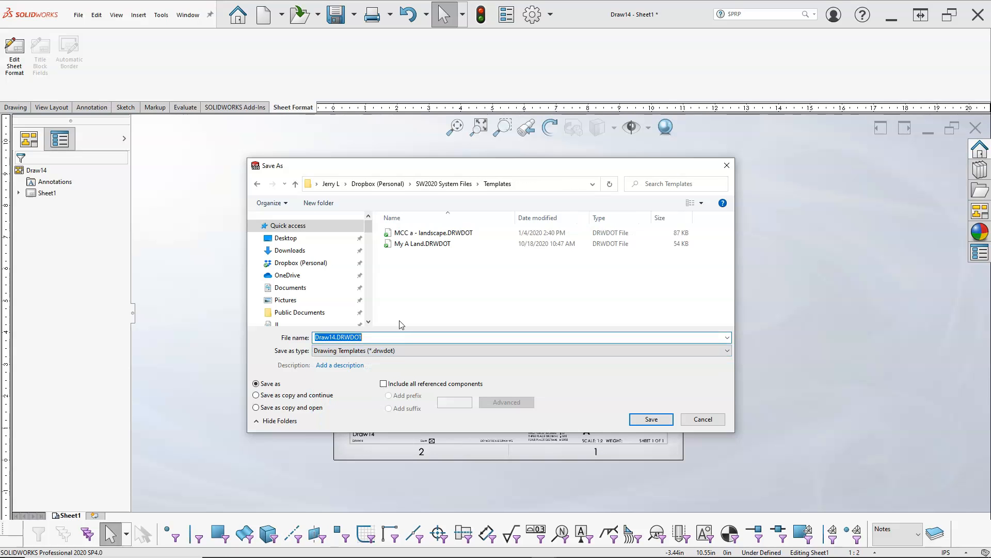
double_click(414, 243)
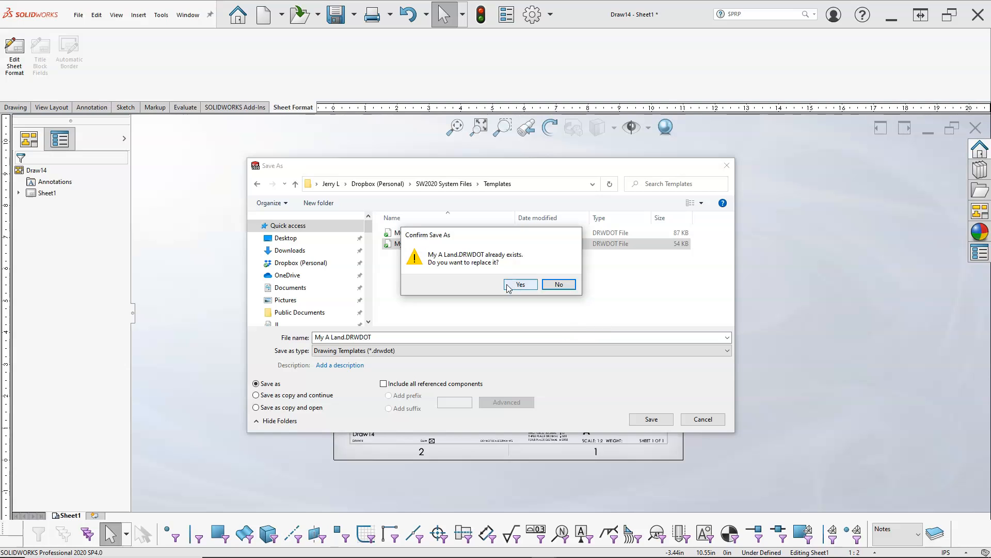
click(506, 285)
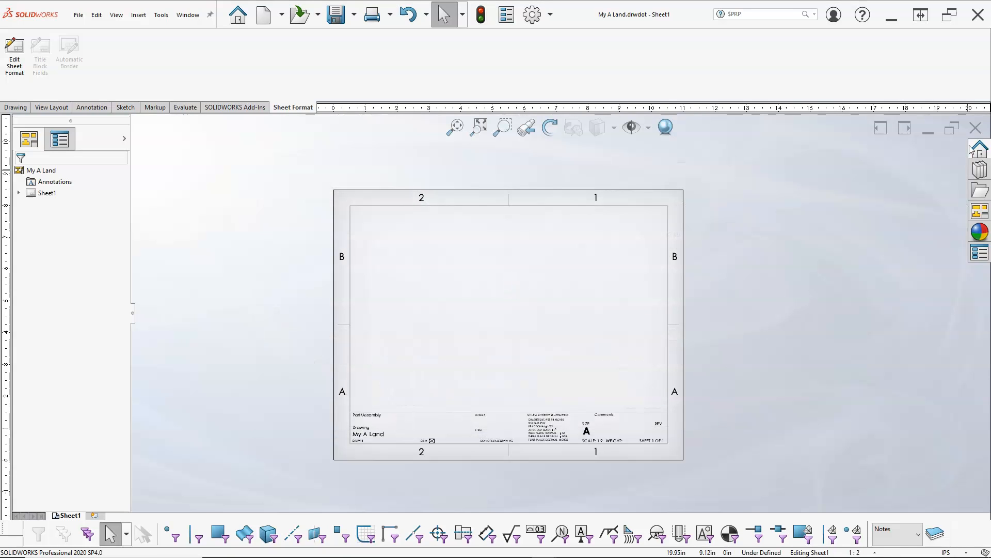
click(975, 129)
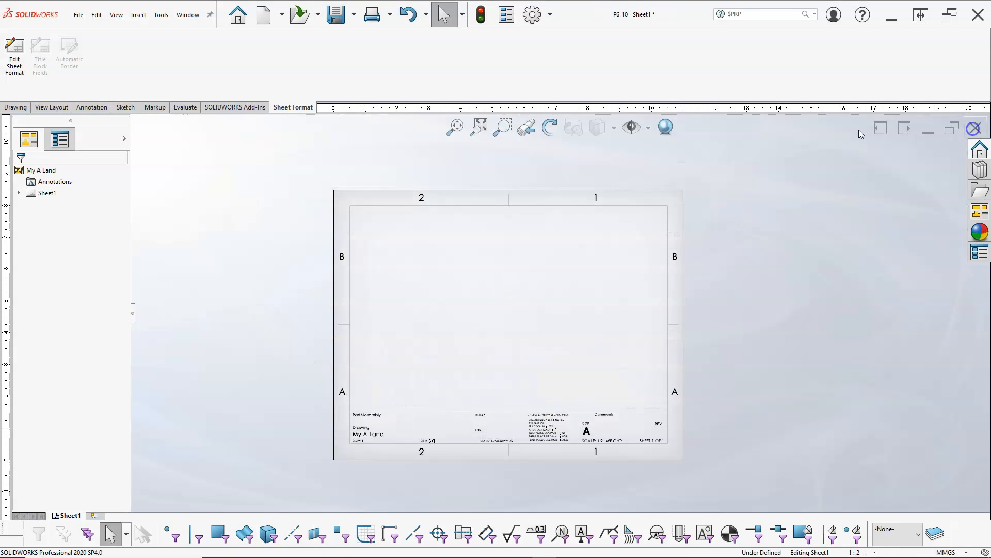
Add a blue layer named DIMS to the P6-10 drawing.
click(936, 533)
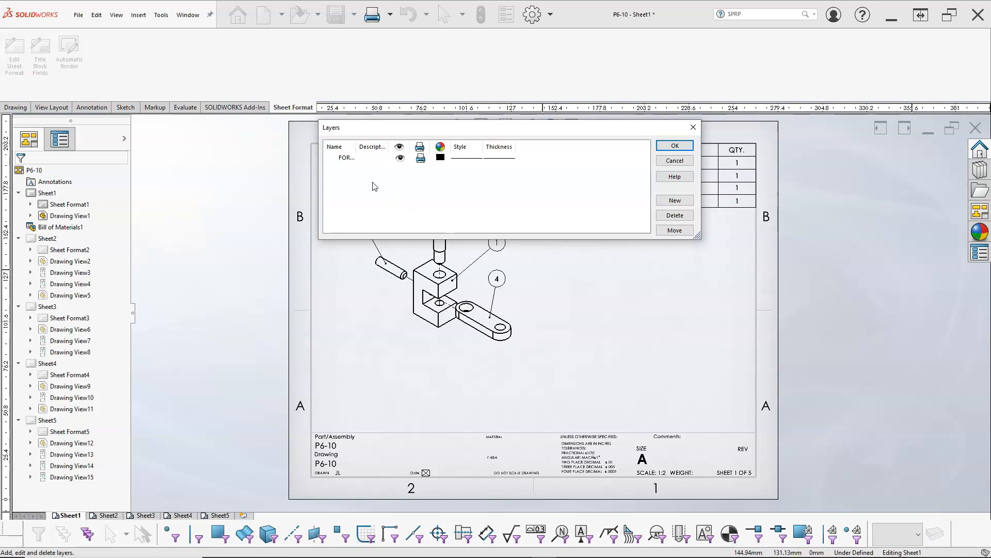
click(661, 201)
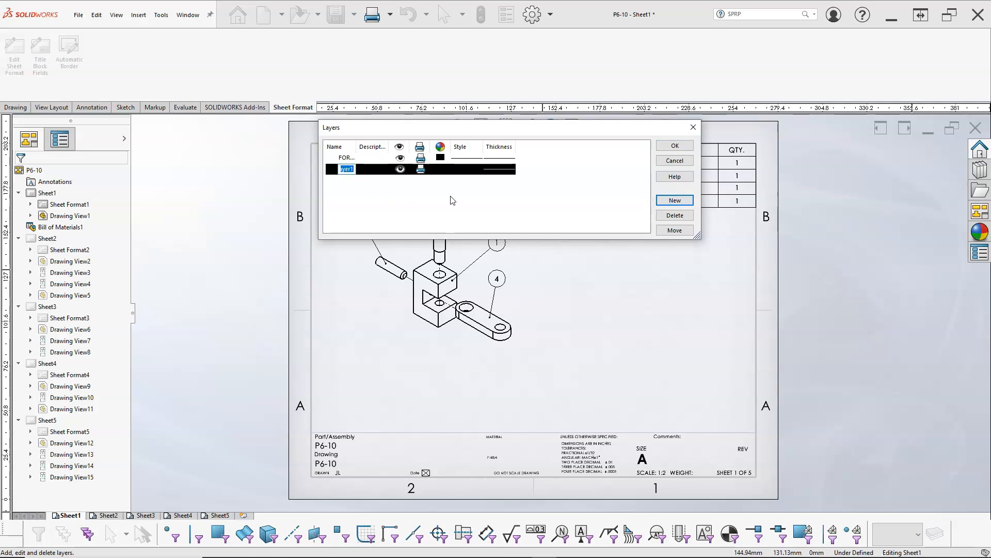
text(Di)
click(452, 201)
click(441, 169)
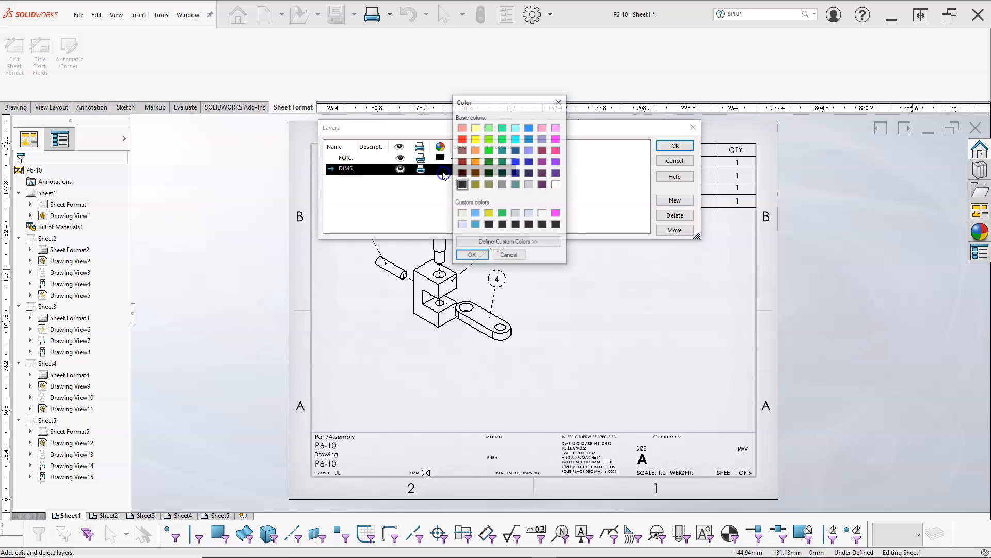
click(472, 255)
Add a pink layer named CENTER to the P6-10 drawing and accept the layer list.
click(673, 201)
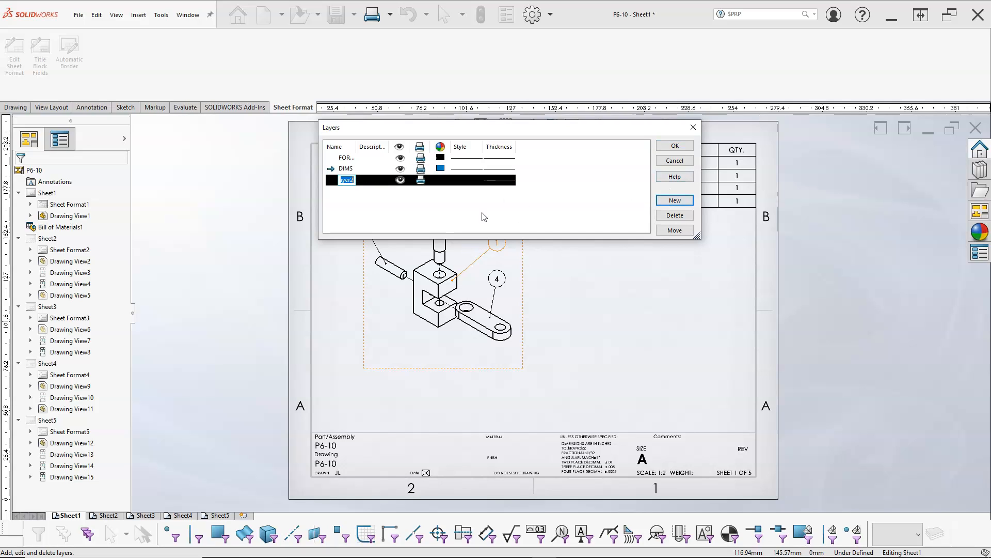
text(CN)
click(484, 217)
click(440, 180)
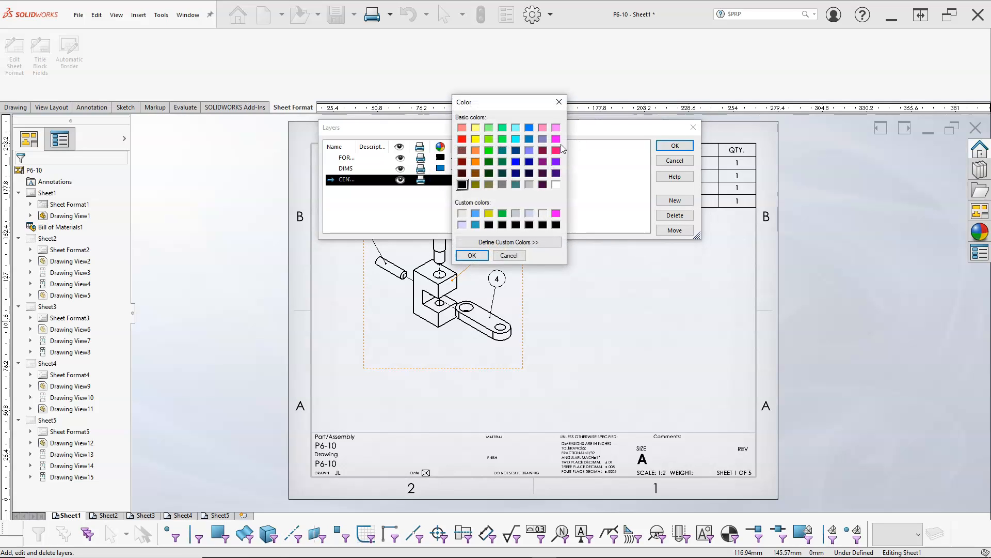
click(556, 150)
click(472, 255)
click(675, 146)
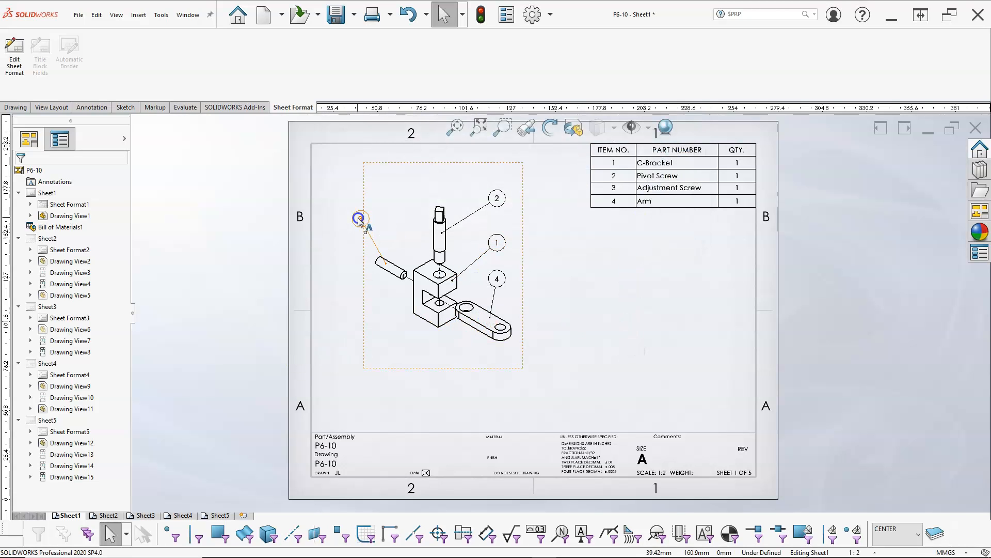
click(64, 537)
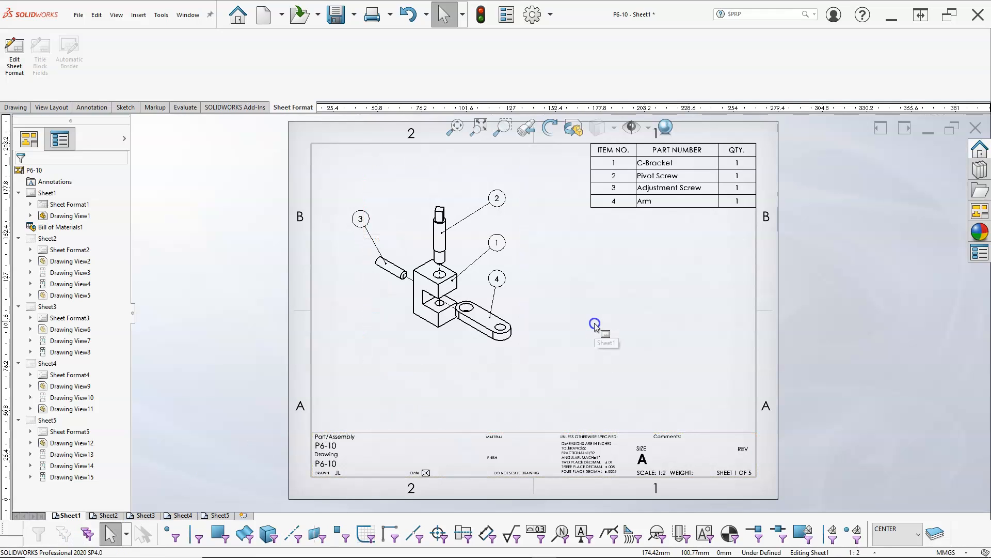
click(592, 389)
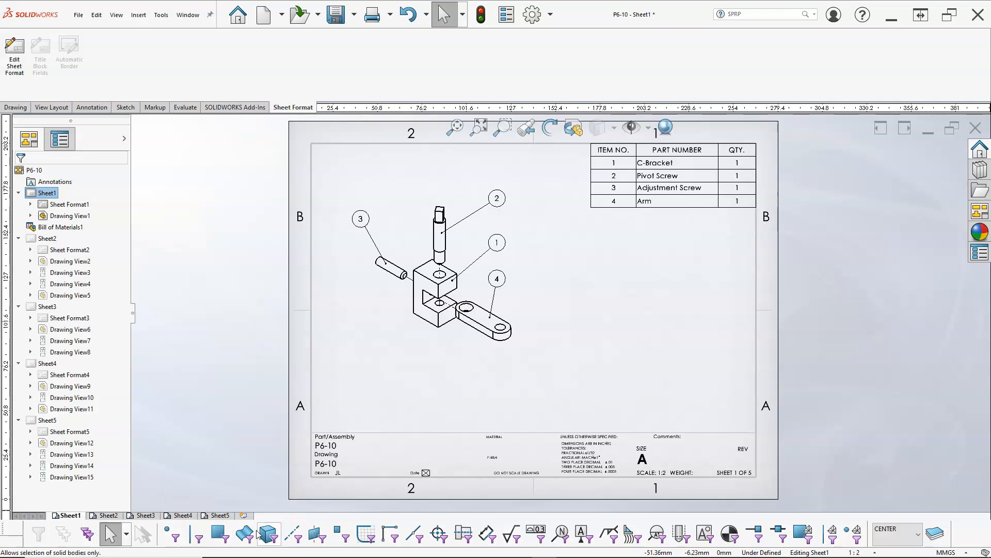
Restrict selection to balloons, select all four balloons on Sheet1, and assign them to the DIMS layer.
click(561, 535)
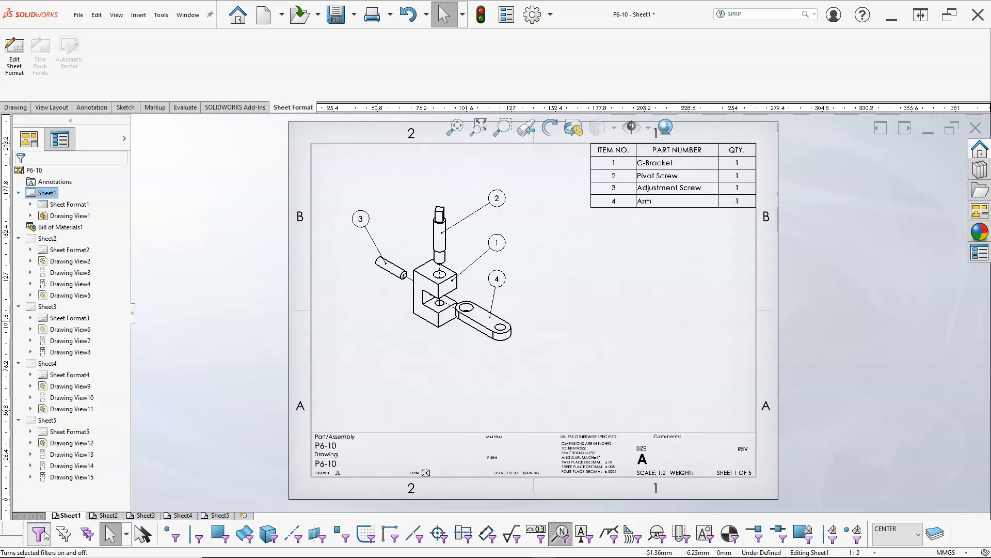
mouse_move(368, 206)
mouse_down()
mouse_move(569, 366)
mouse_move(564, 371)
mouse_up()
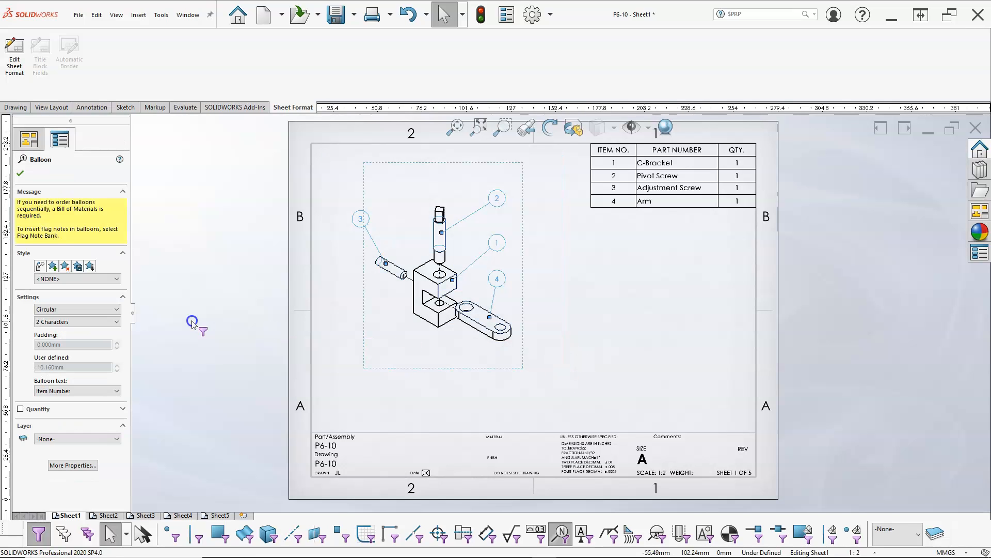
click(116, 439)
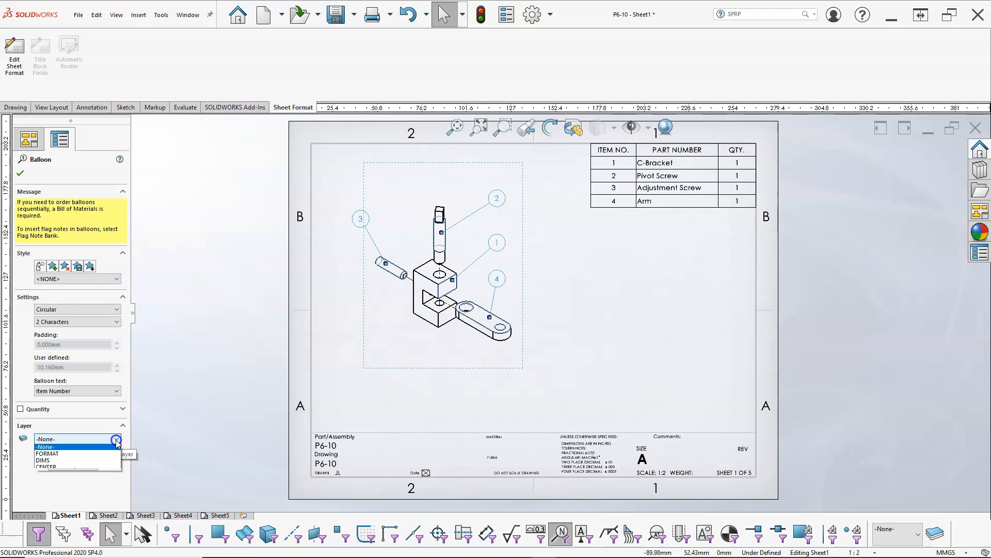
click(81, 464)
click(20, 173)
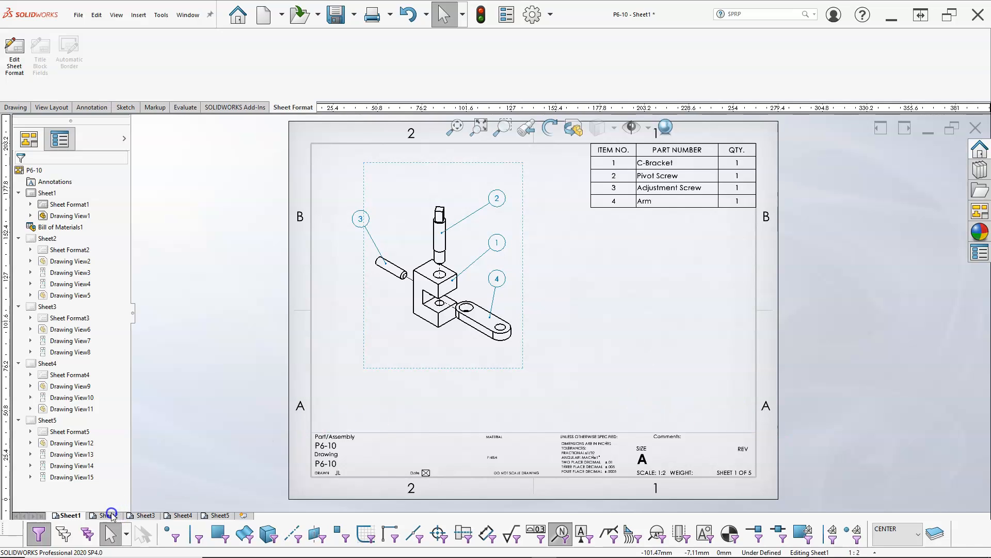
Try to select an explode line in Sheet1's exploded view using the centerline selection filter.
click(109, 515)
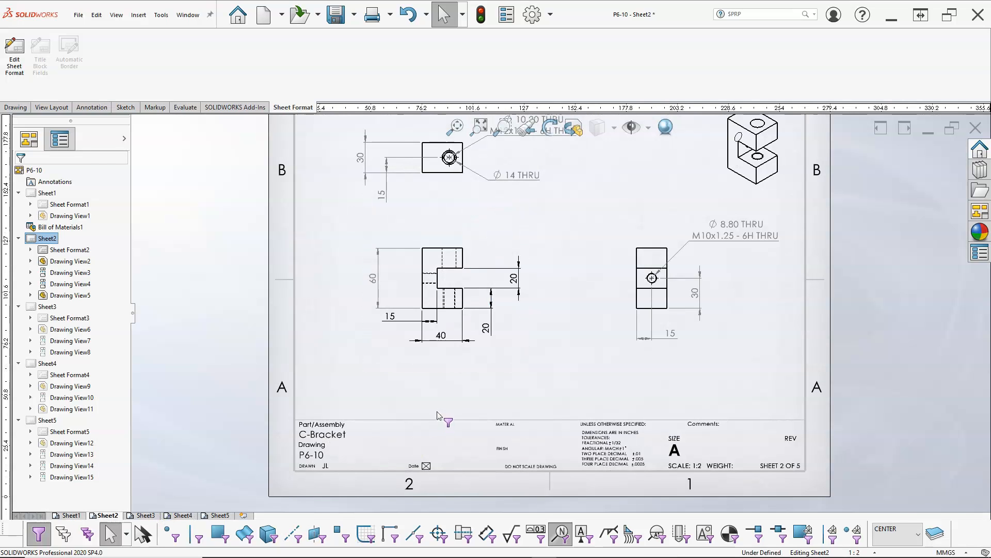
click(68, 516)
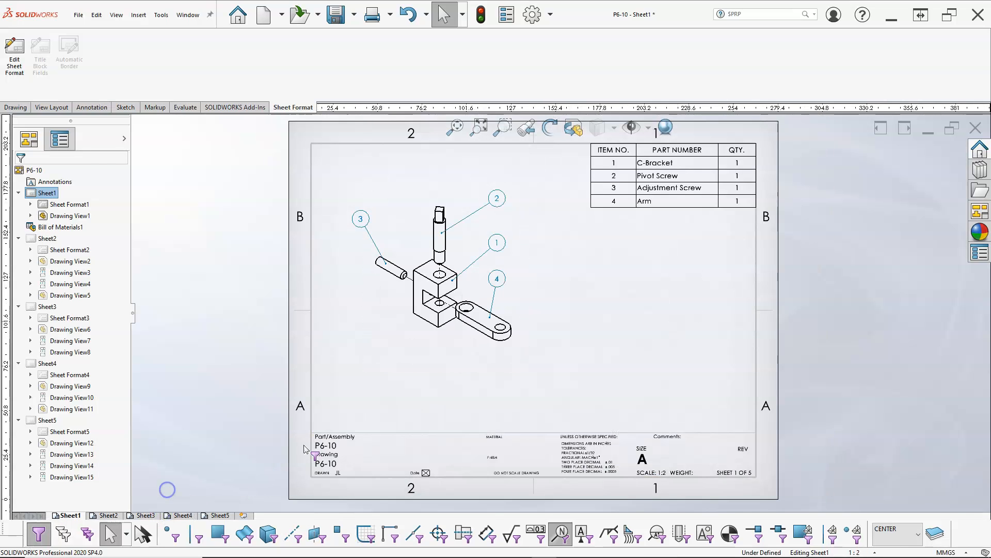
scroll(462, 298, down, 4)
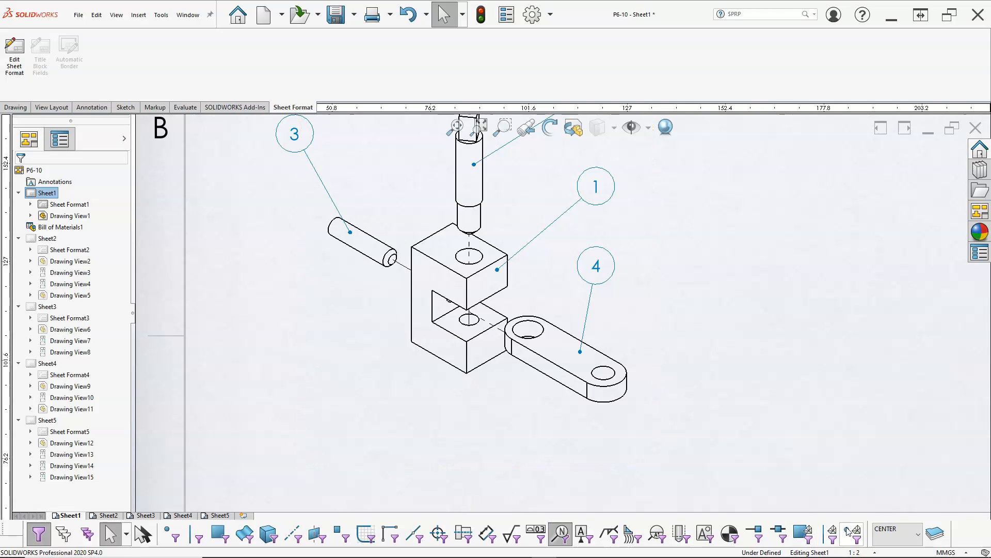
click(458, 534)
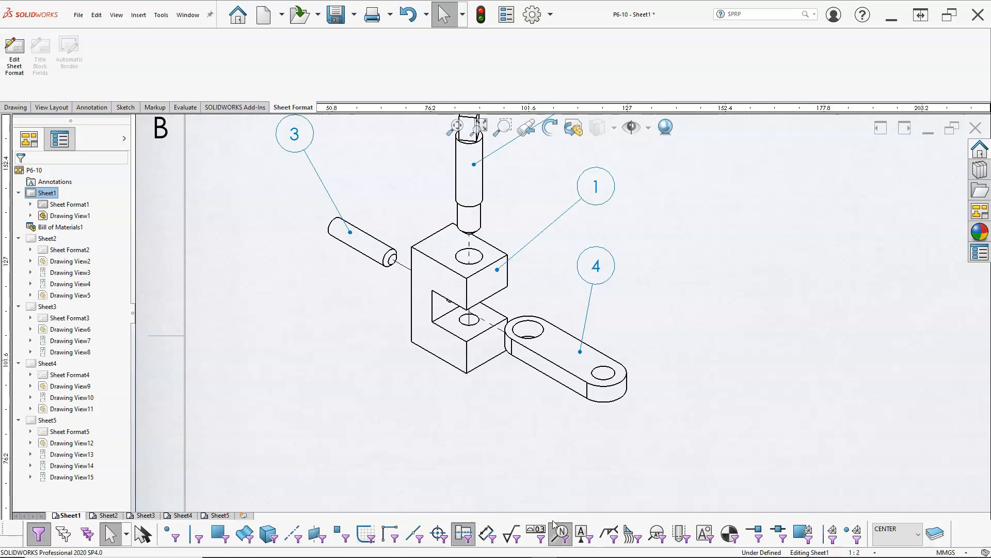
click(493, 326)
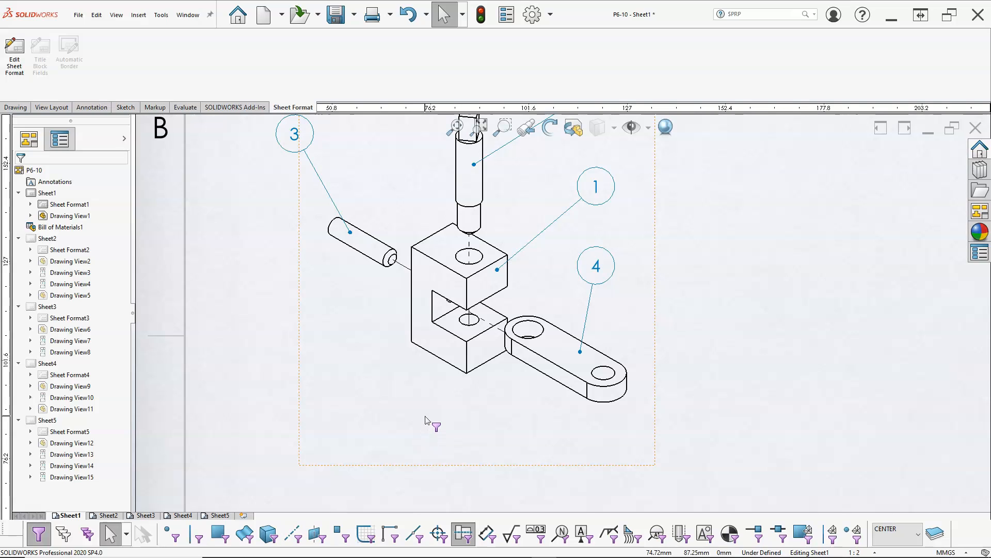
Turn off the selection filters and try to pick the explode lines around the C-bracket, then clear the selection.
key(F6)
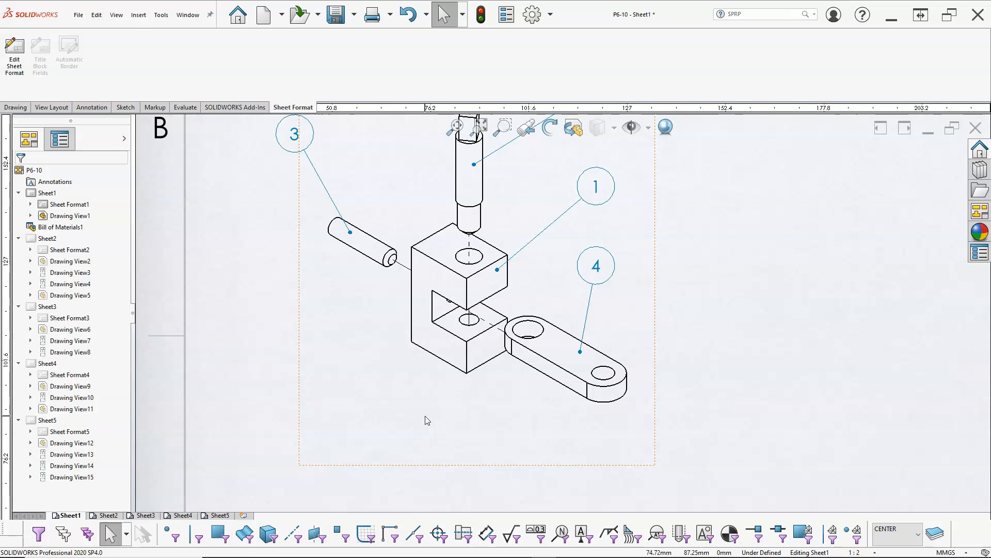
click(492, 324)
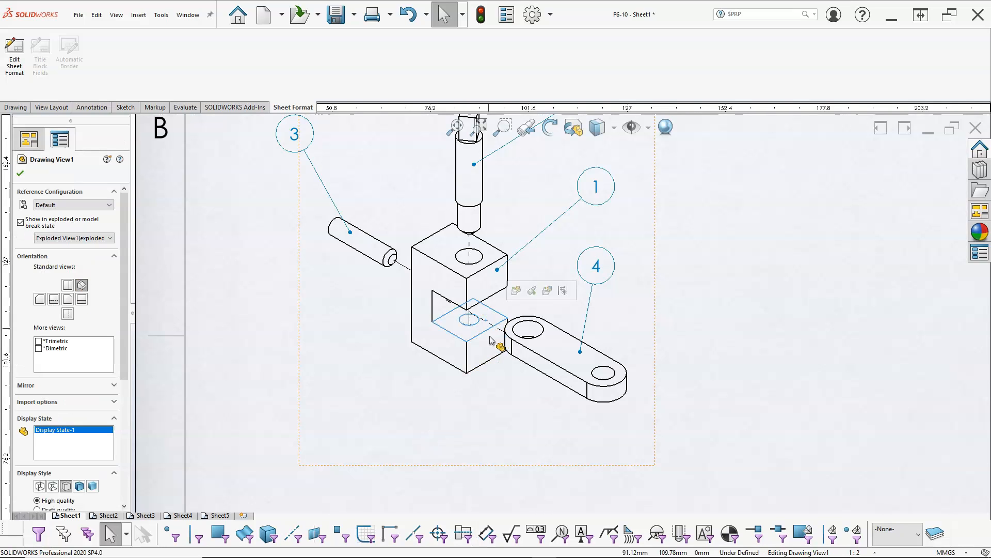
click(468, 263)
click(402, 266)
click(405, 266)
click(389, 362)
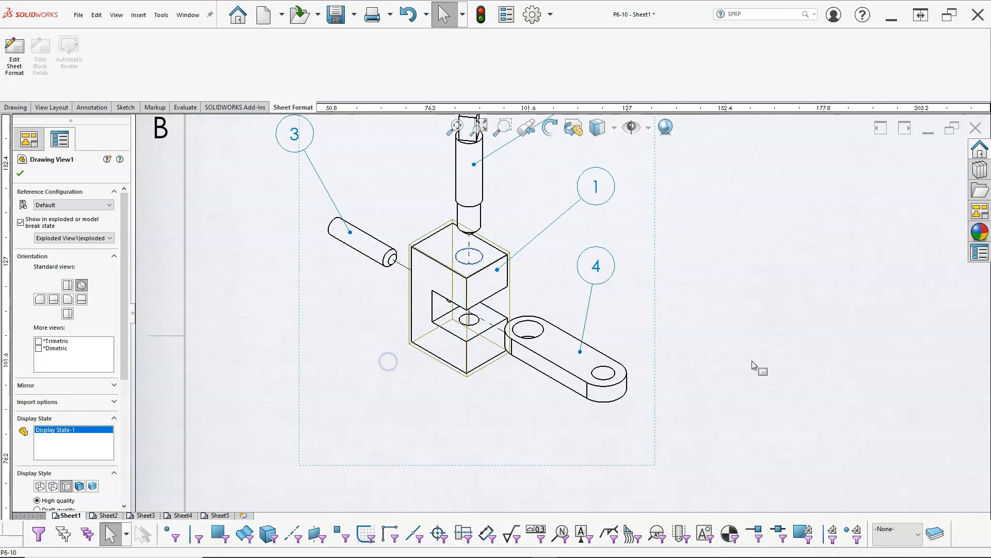
click(706, 361)
scroll(707, 364, up, 5)
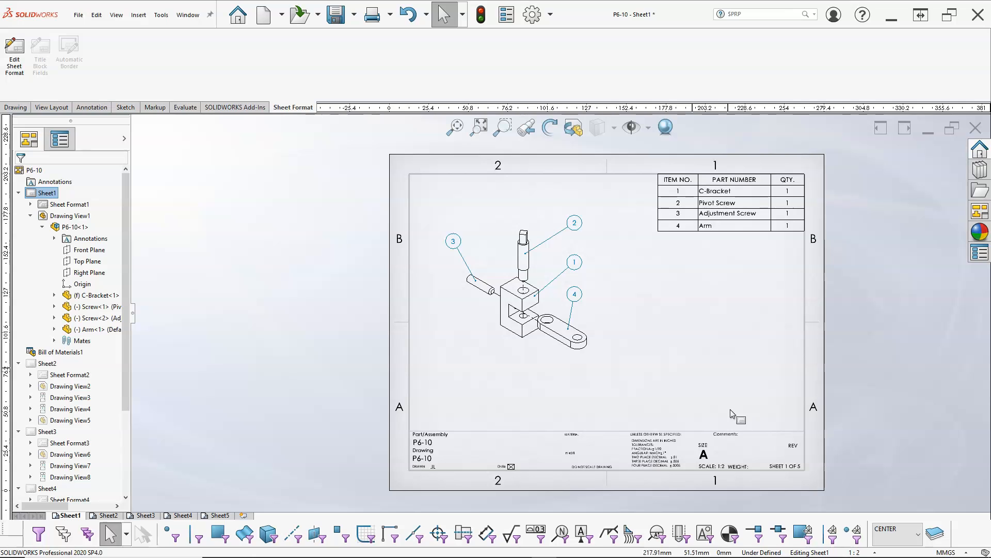
On Sheet2, restrict selection to dimensions and centerlines, select all the dimensions, and assign them to the DIMS layer.
click(108, 515)
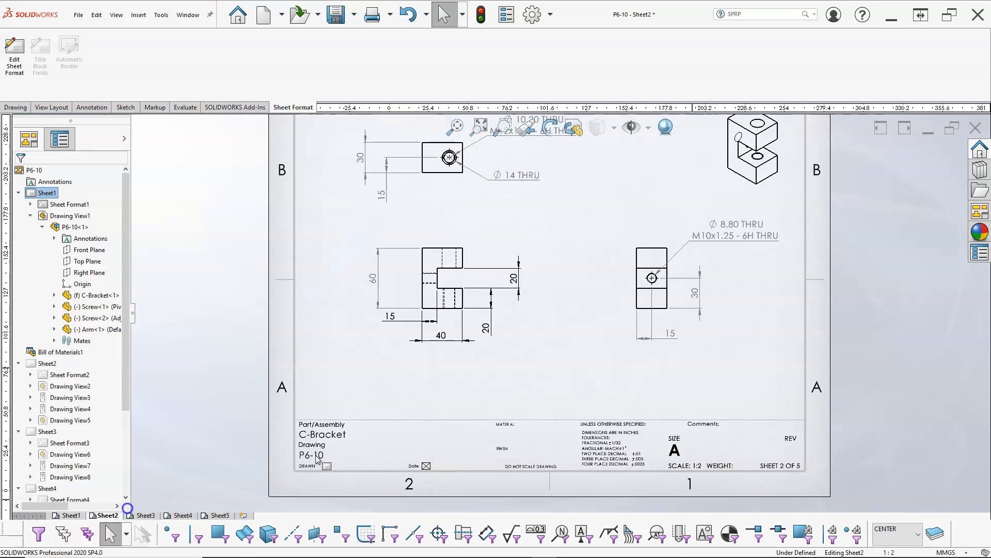
scroll(600, 293, up, 3)
scroll(612, 192, down, 1)
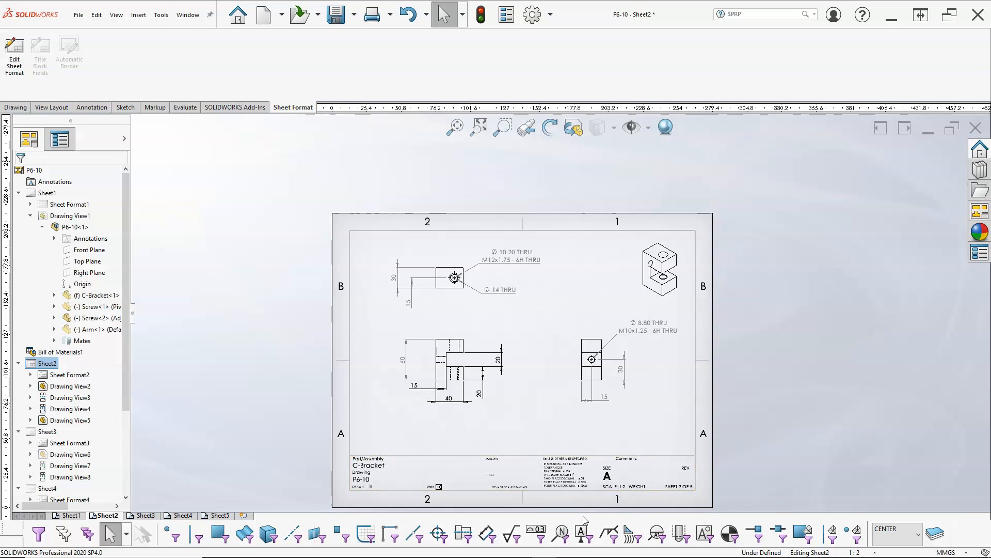
click(488, 534)
drag(366, 235, 687, 428)
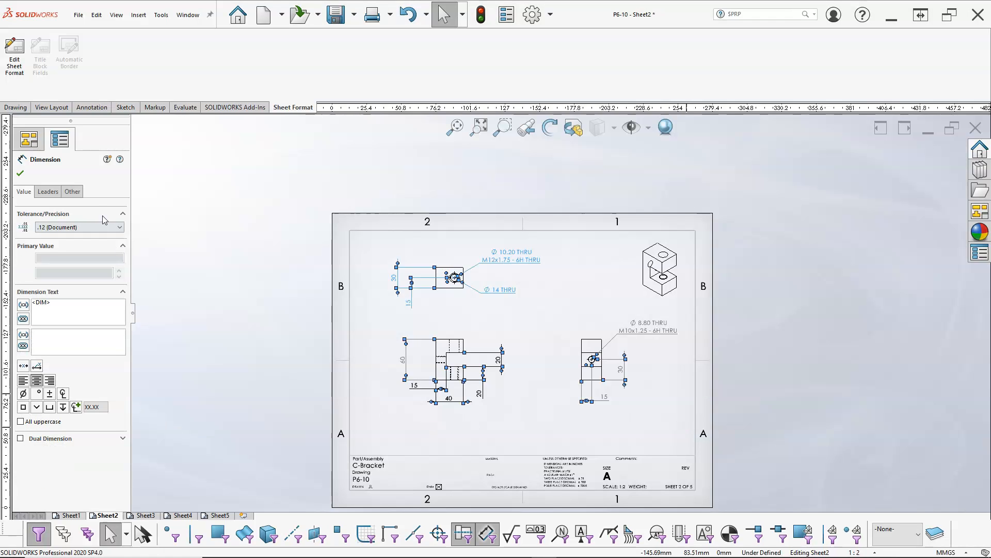
click(72, 192)
click(67, 326)
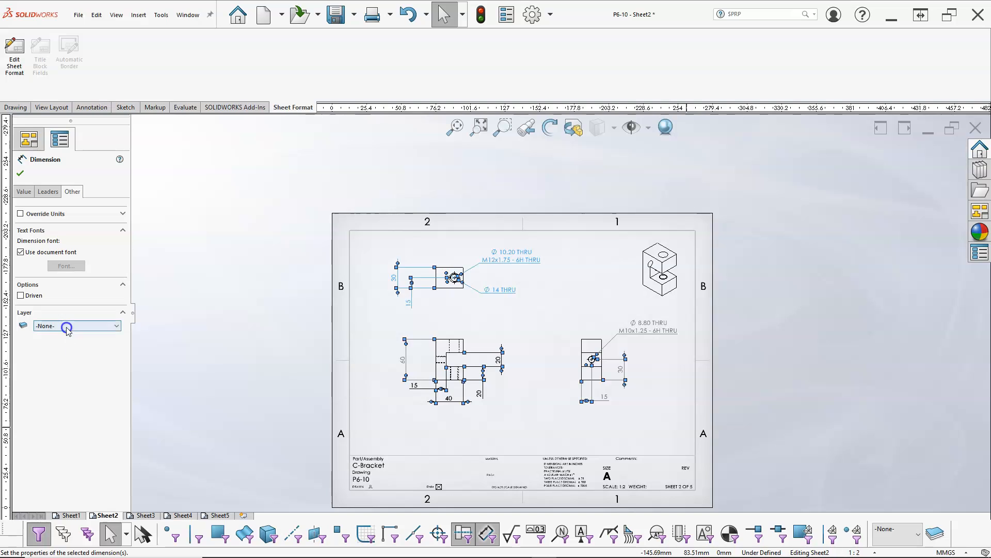
click(61, 348)
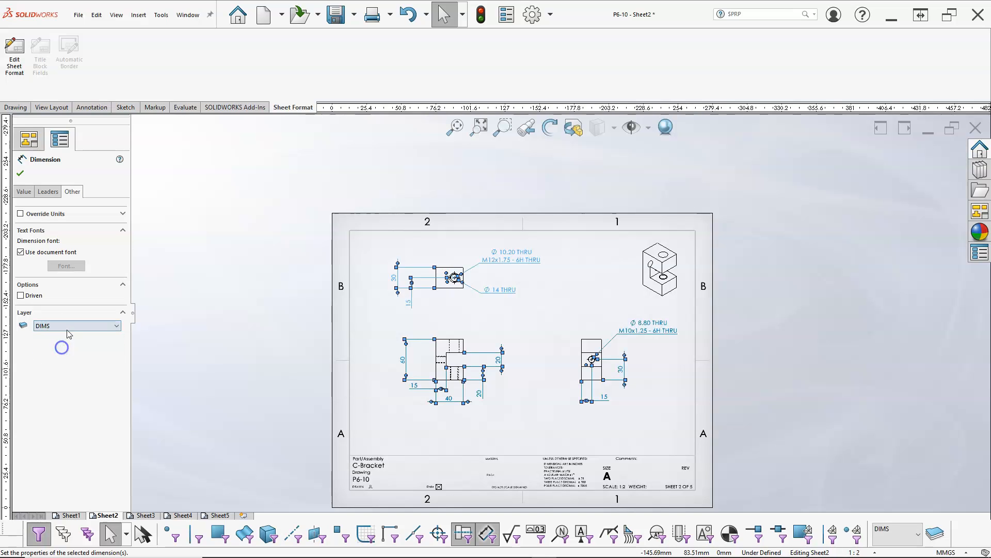
click(21, 173)
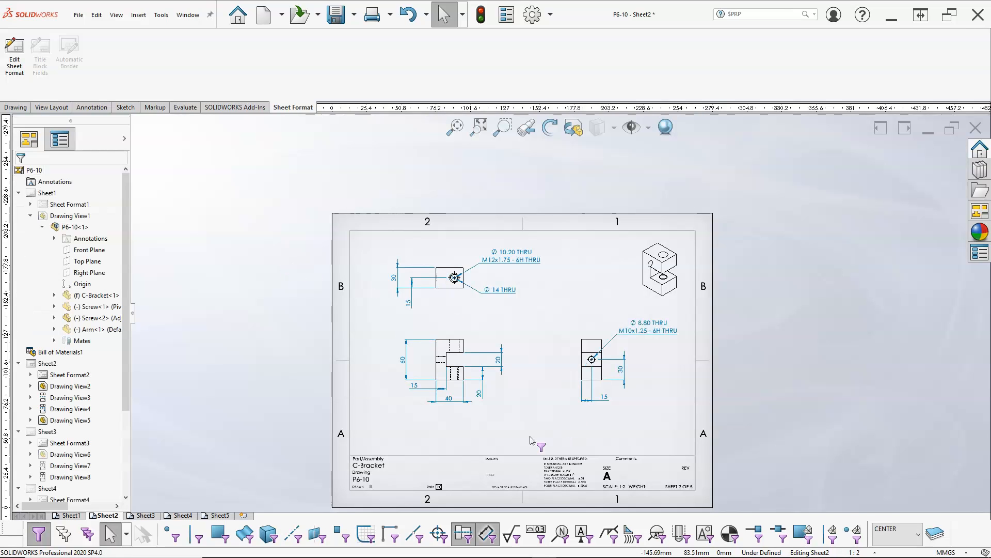
Allow selection of center marks, select both hole center marks on Sheet2, and assign them to the CENTER layer.
scroll(484, 309, down, 3)
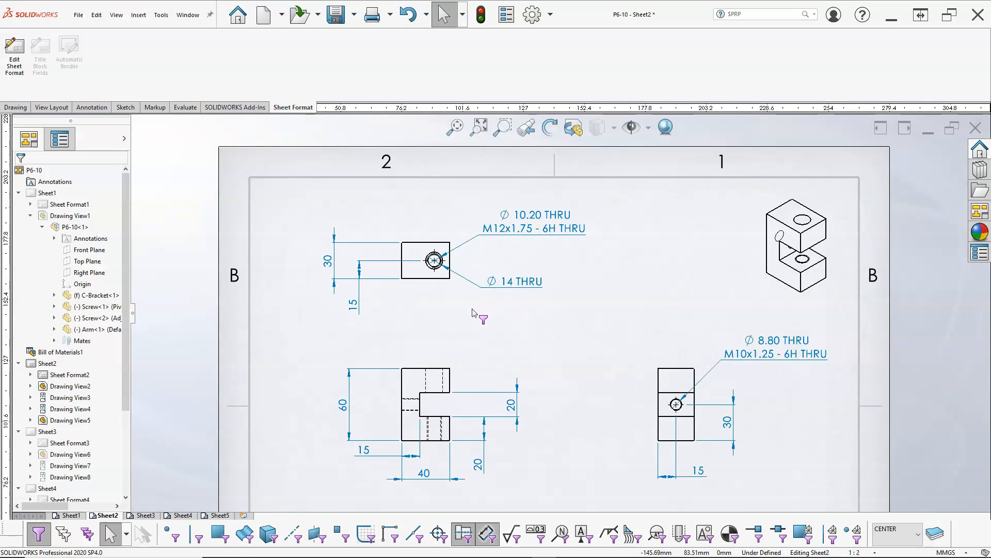
click(438, 535)
click(437, 272)
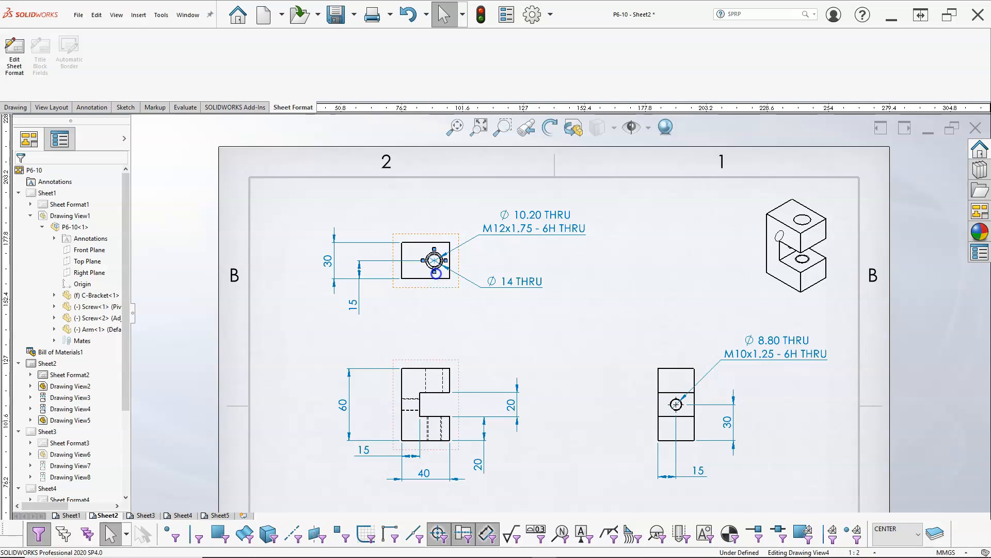
click(666, 403)
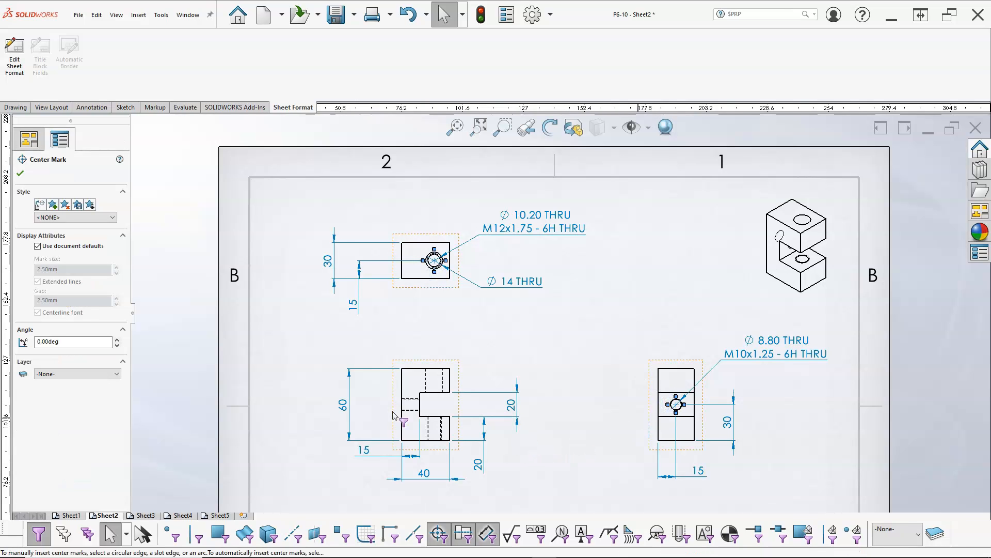
click(96, 373)
click(59, 404)
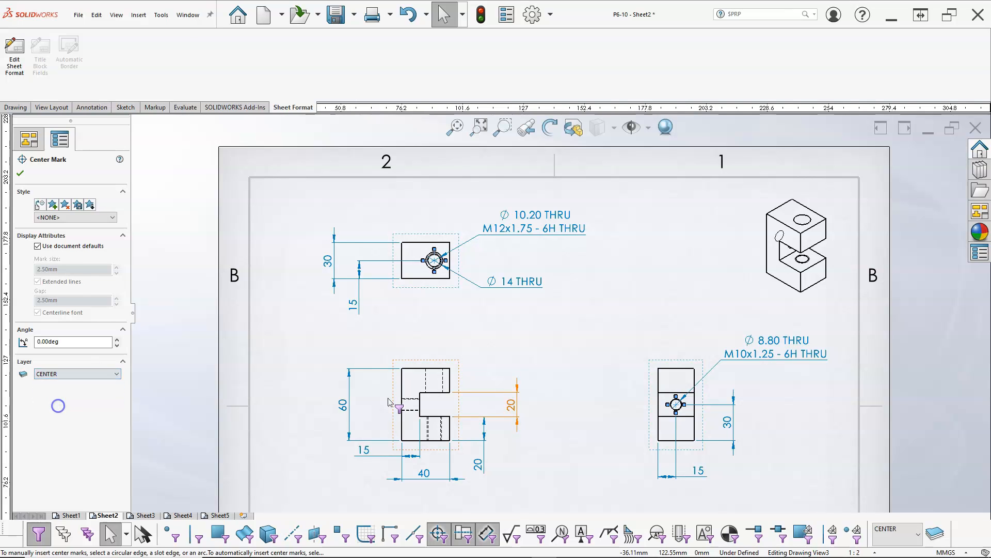
key(Return)
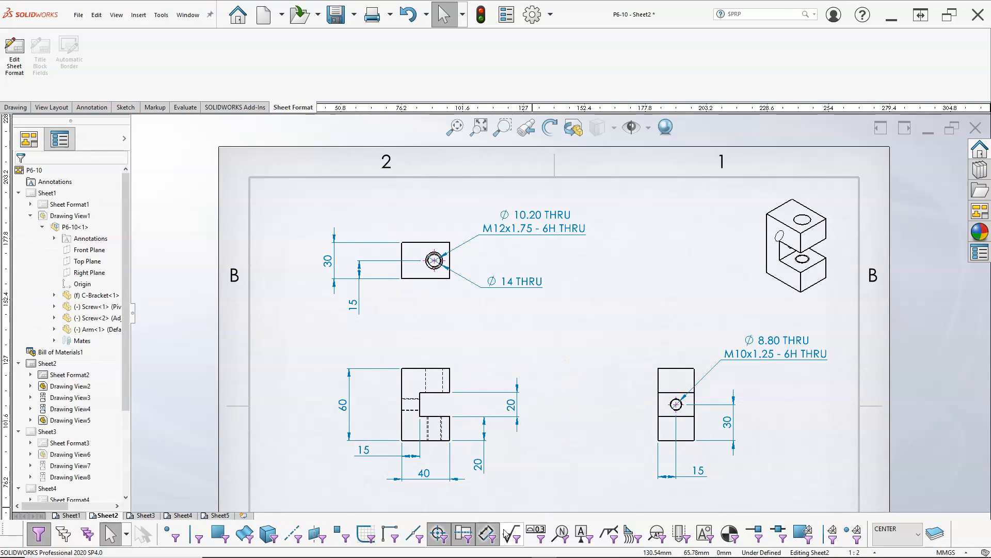
On Sheet3, restrict selection to dimensions only, select all the arm's dimensions, and assign them to the DIMS layer.
scroll(512, 403, up, 3)
key(f)
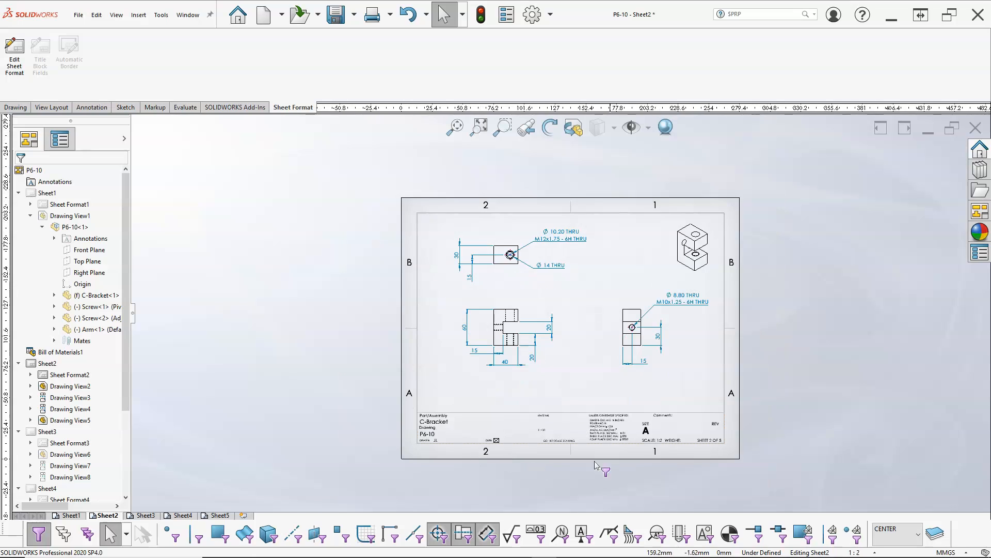
click(146, 515)
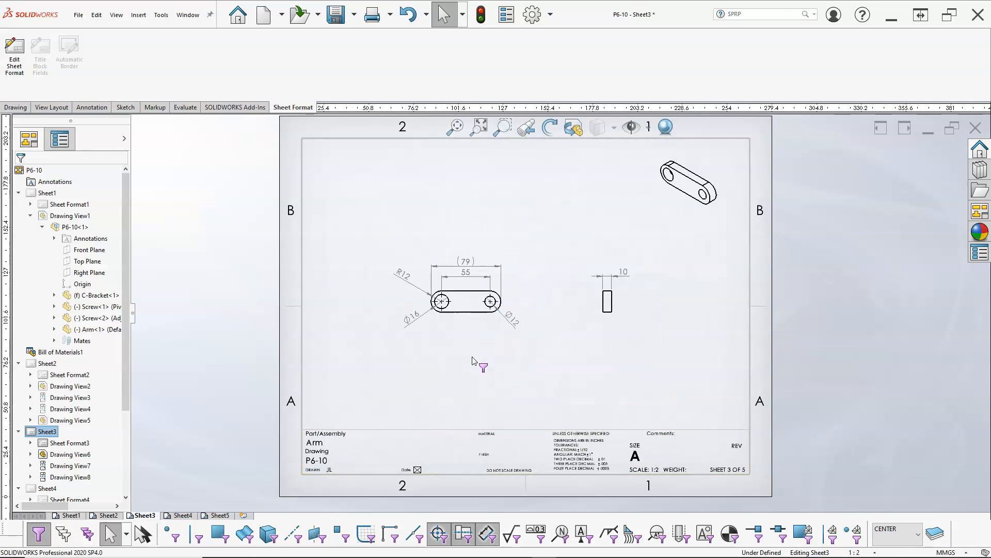
drag(362, 198, 642, 371)
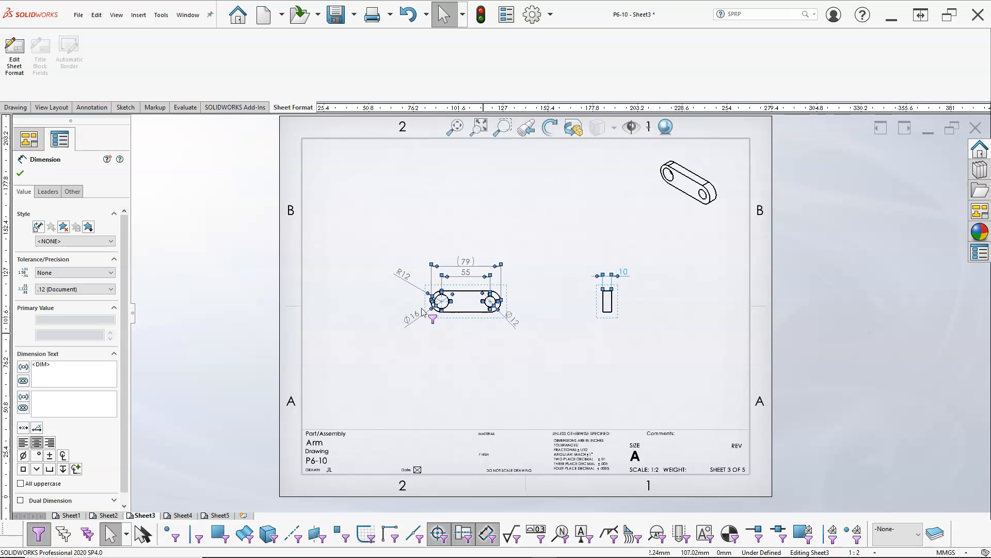
click(460, 331)
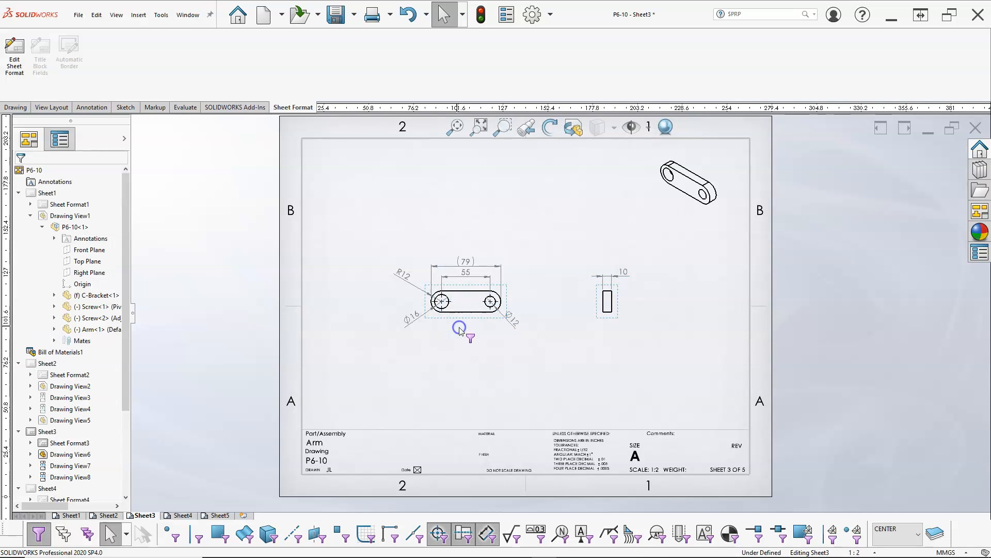
click(485, 536)
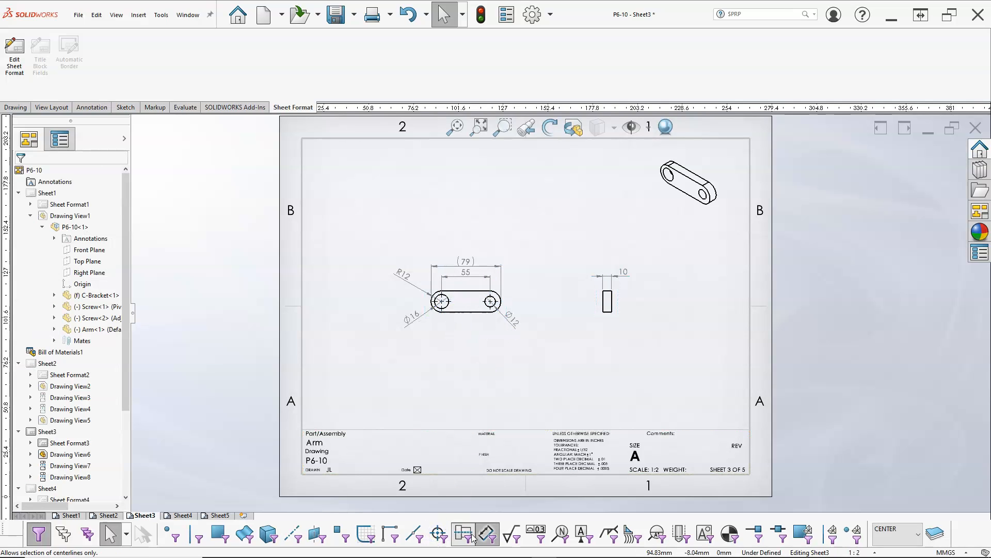
drag(371, 228, 664, 349)
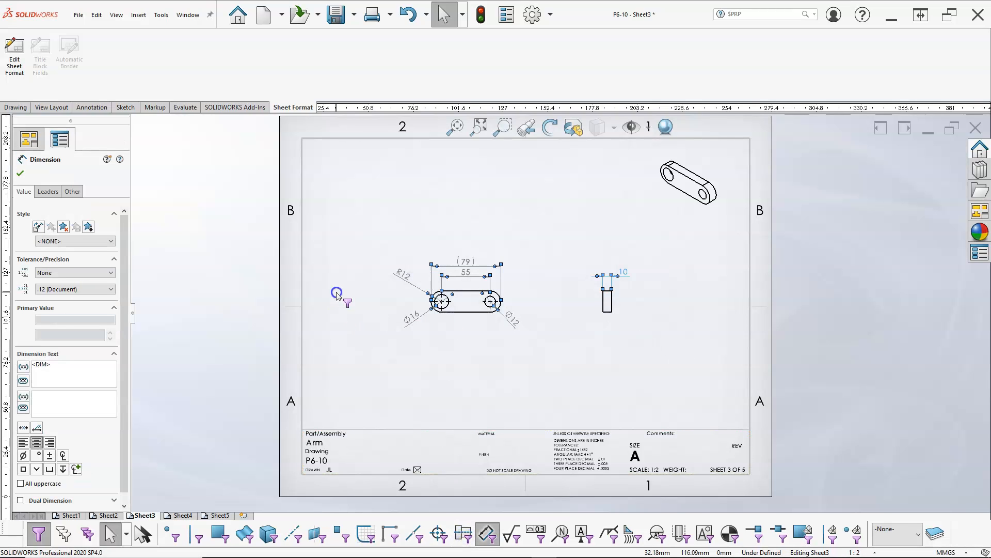
click(71, 192)
click(57, 315)
click(52, 338)
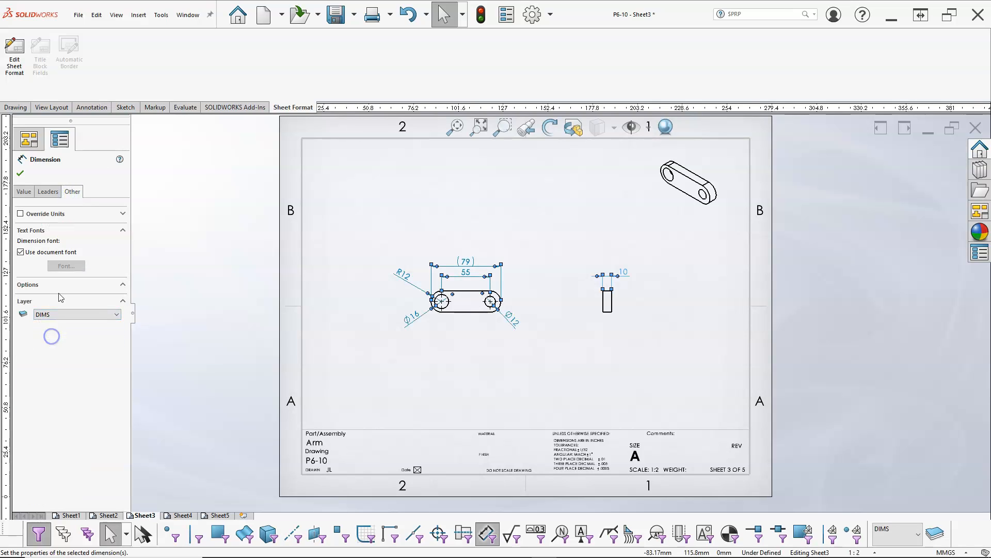
click(20, 173)
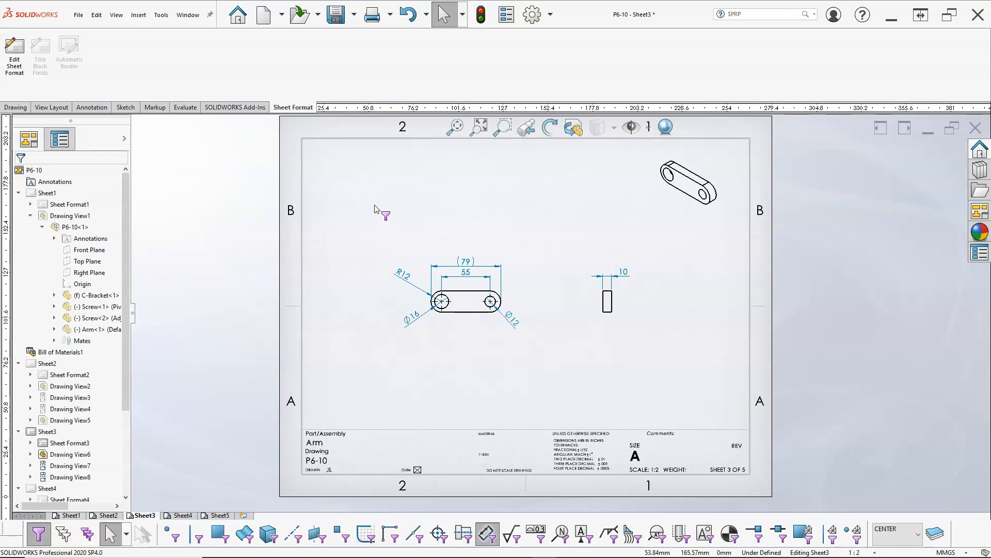
Save the drawing along with the modified P6-10.SLDASM and Screw.SLDPRT, and switch to Sheet5.
key(ctrl+s)
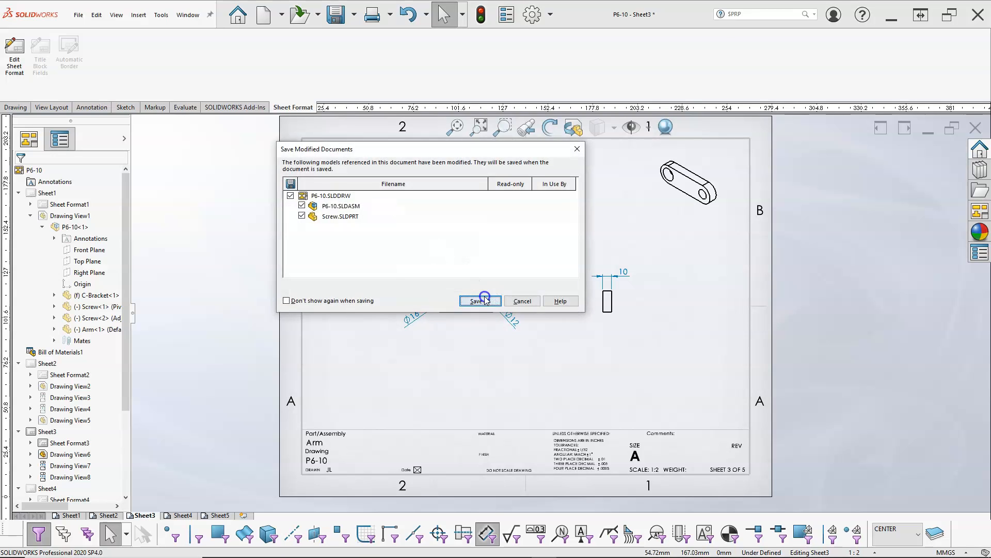
click(479, 299)
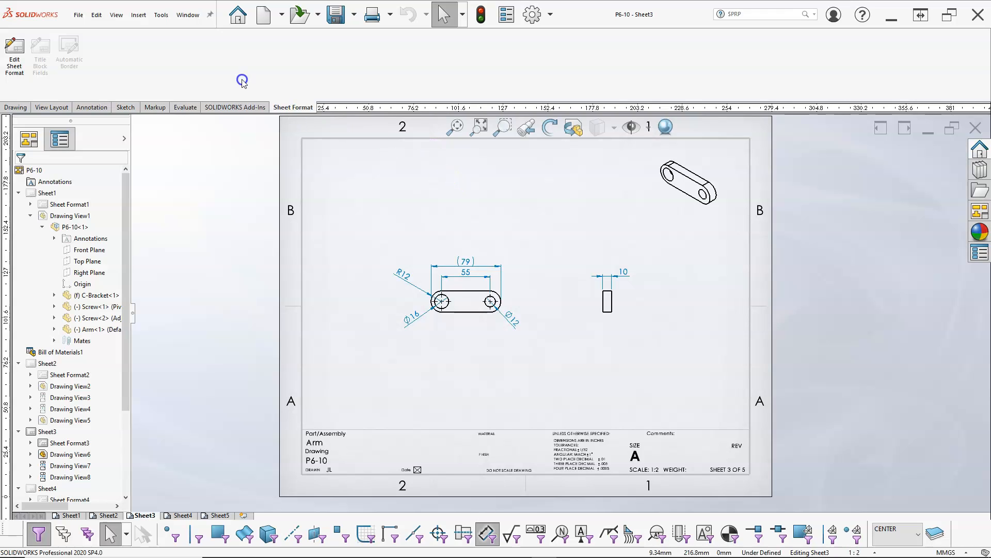
click(218, 515)
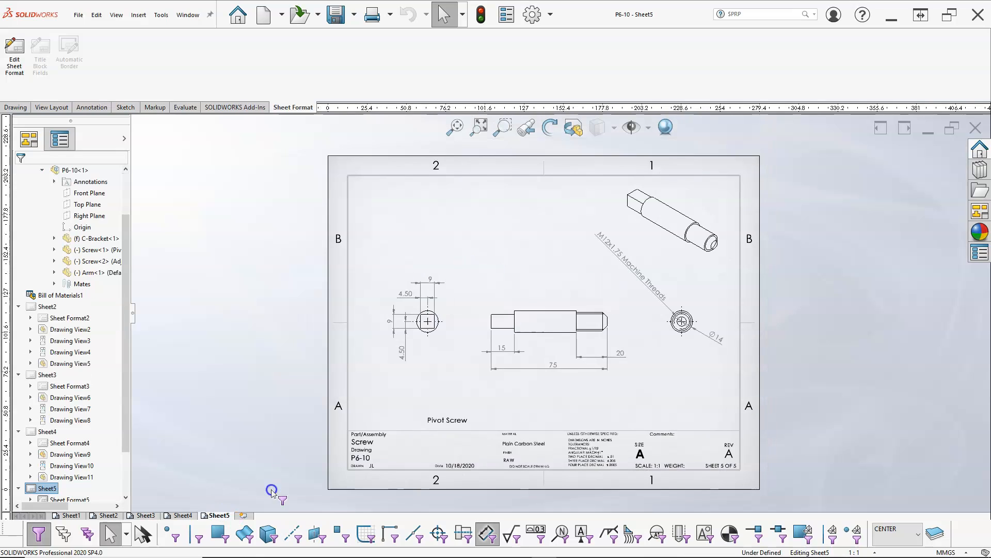
Turn off the selection filters and open the Screw part from the pivot screw's isometric view on Sheet5.
right_click(493, 311)
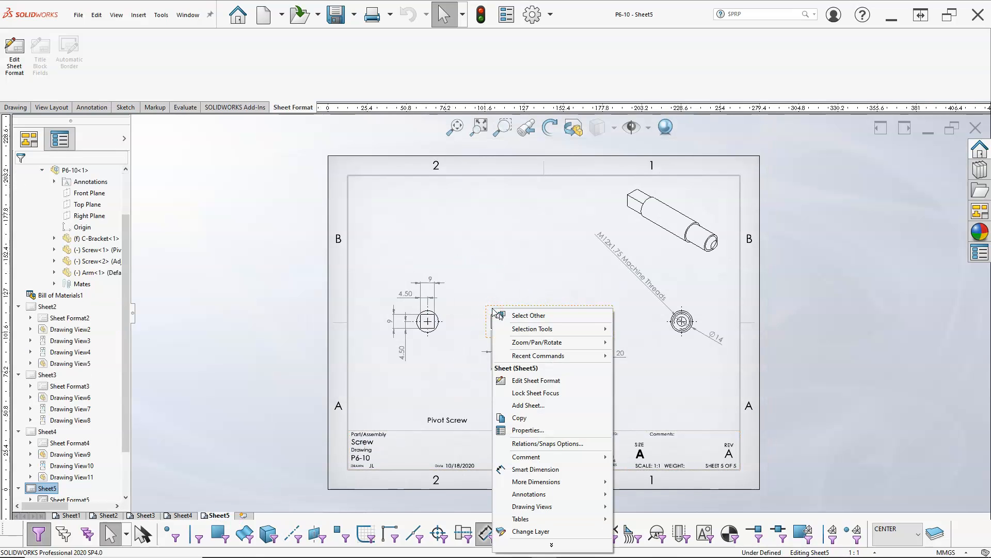
click(487, 241)
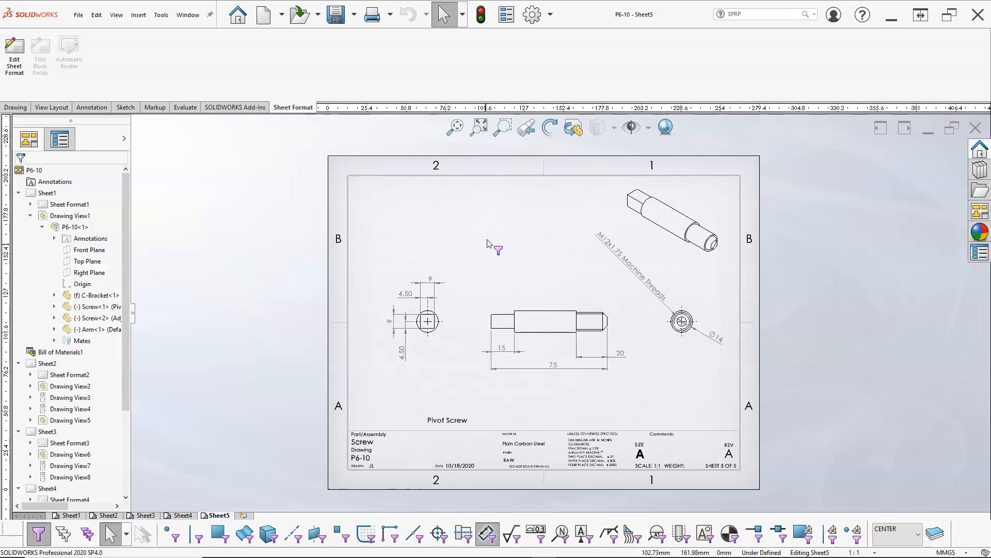
key(F6)
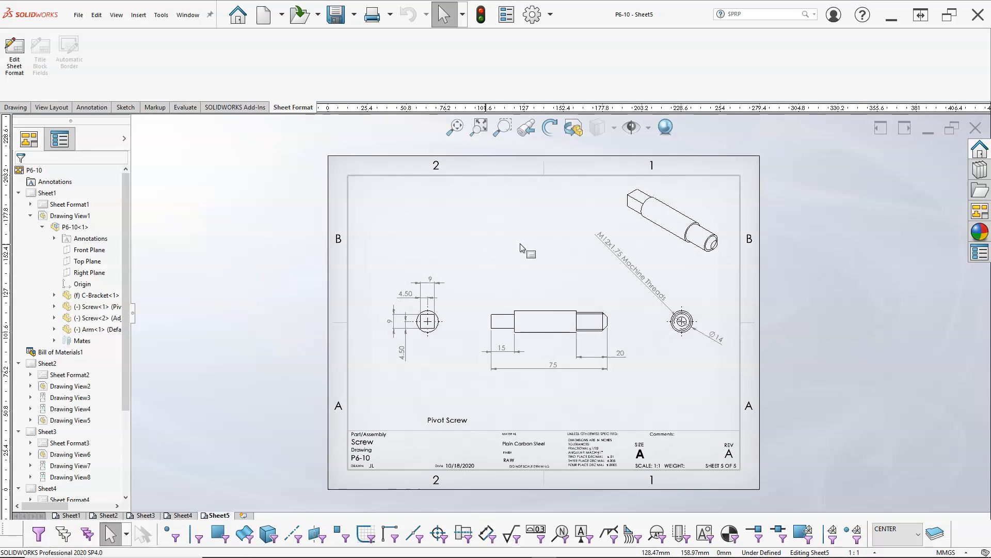
click(642, 233)
right_click(653, 208)
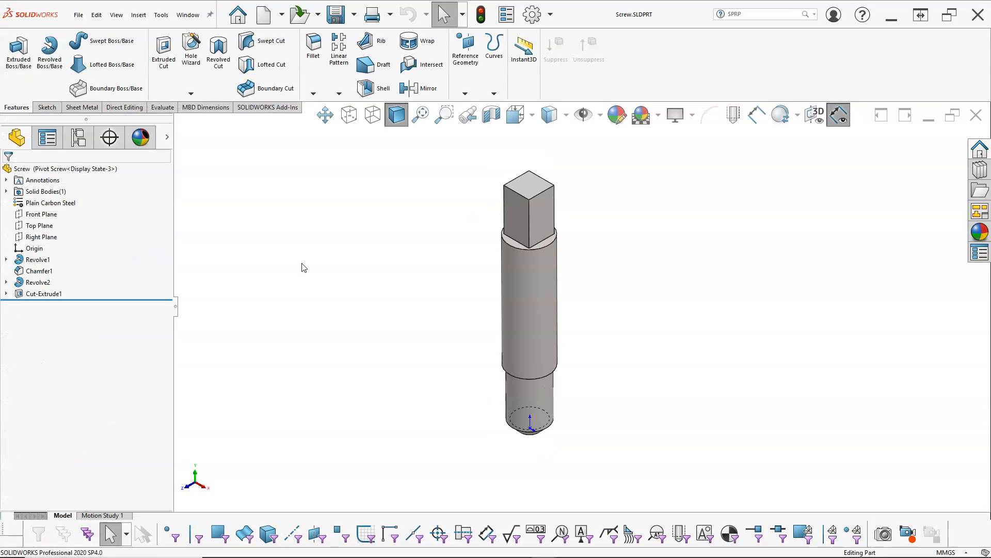
Show the part's configurations with an enlarged display states area, and activate the Adjustment Screw configuration.
click(79, 138)
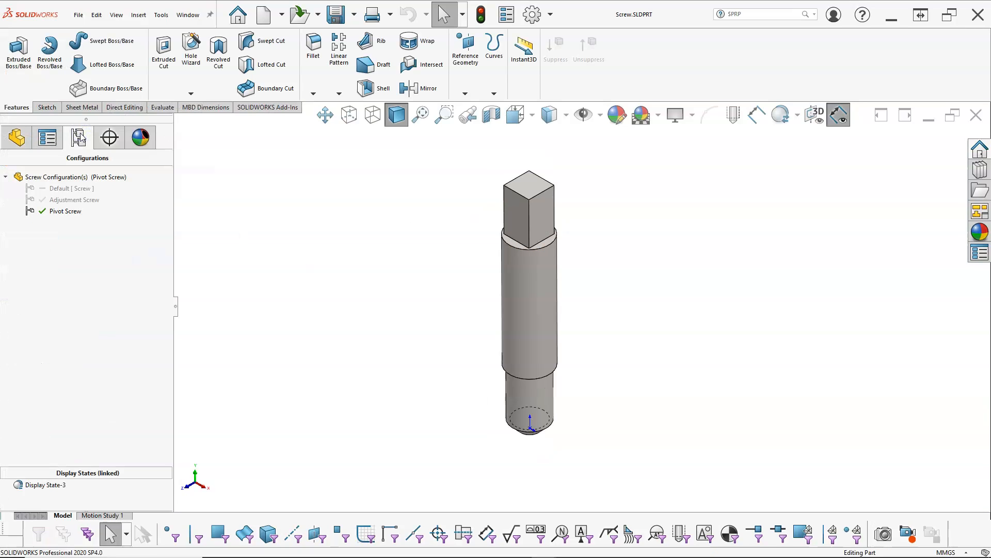
drag(83, 467, 90, 389)
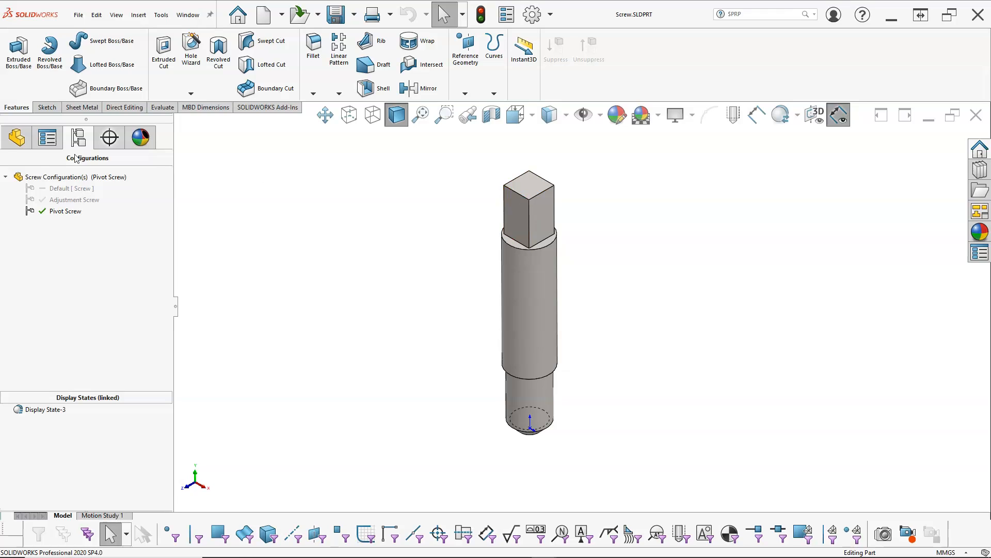
click(16, 137)
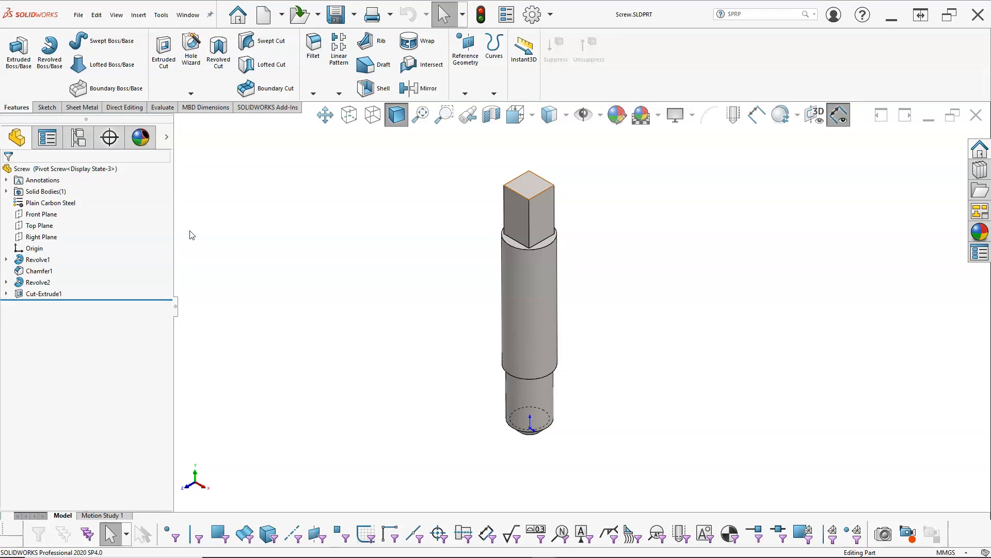
click(74, 138)
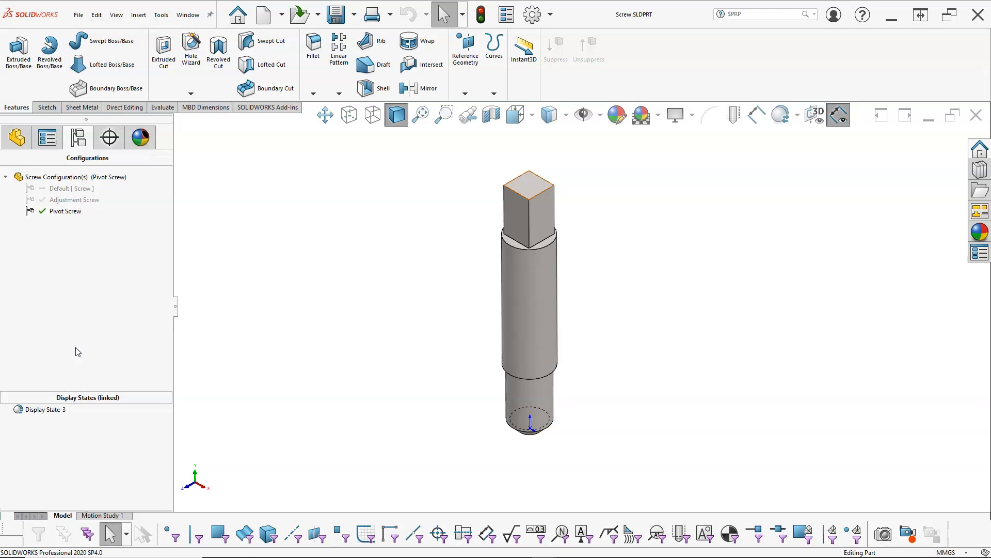
double_click(81, 200)
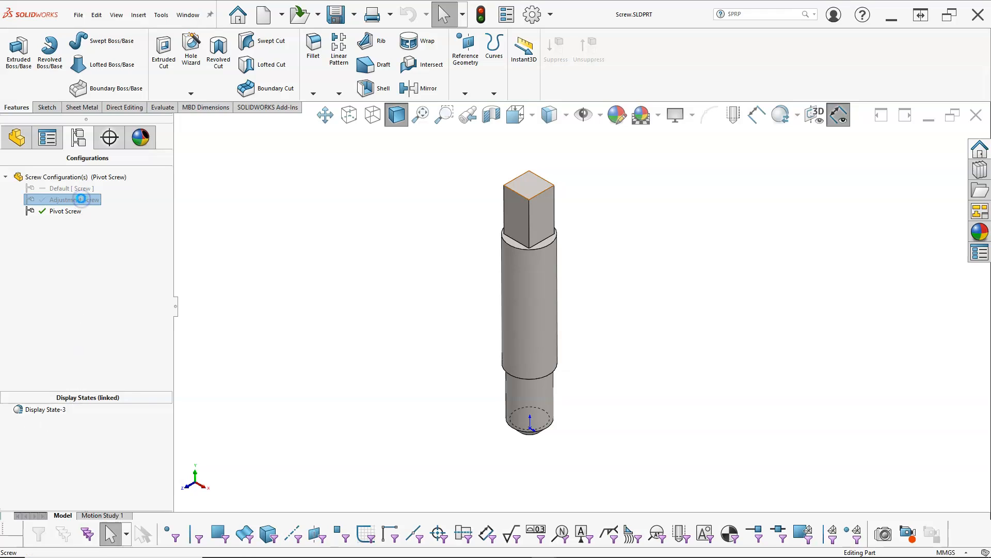
Examine the properties of the Adjustment Screw's display state, including its link to configurations, without changing them.
right_click(51, 413)
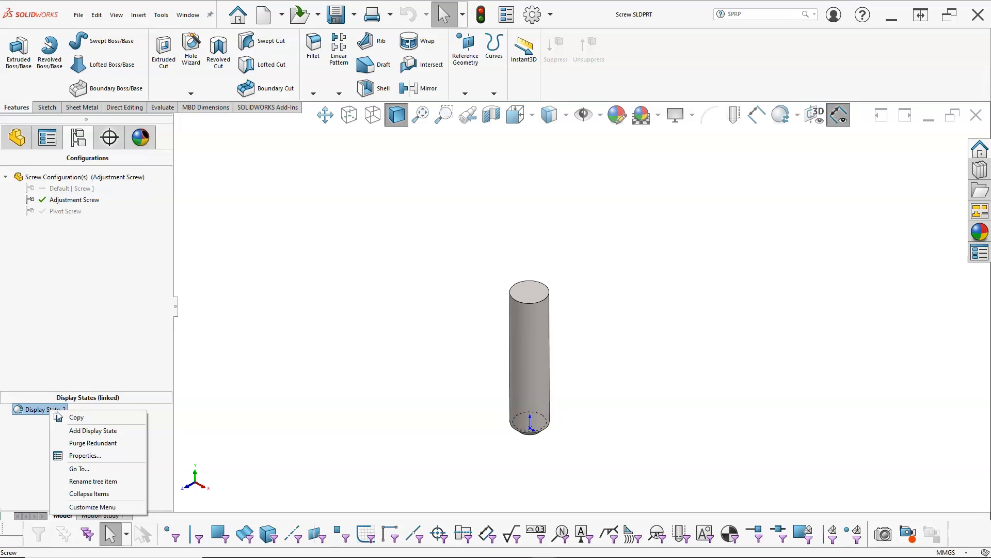
click(86, 455)
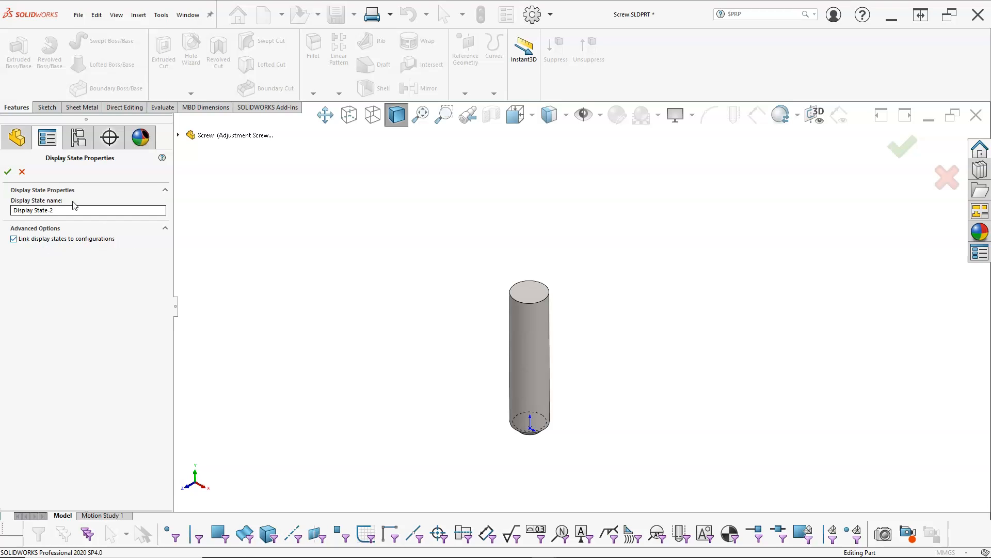
click(22, 171)
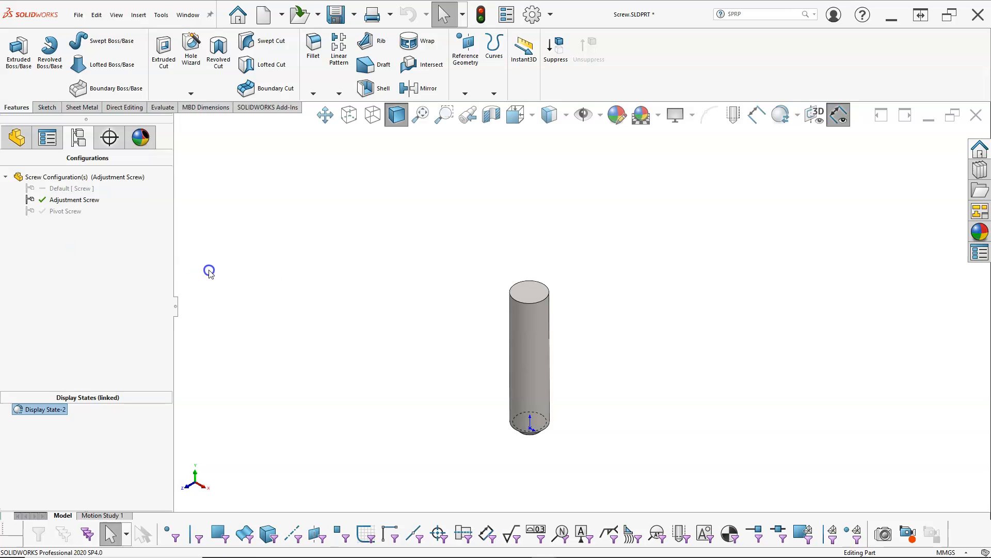
right_click(54, 414)
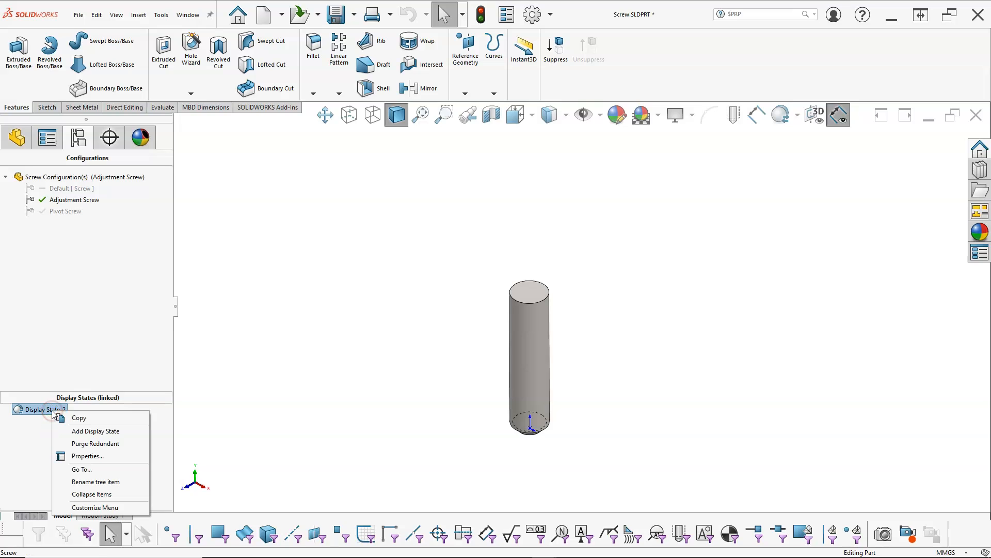
click(37, 443)
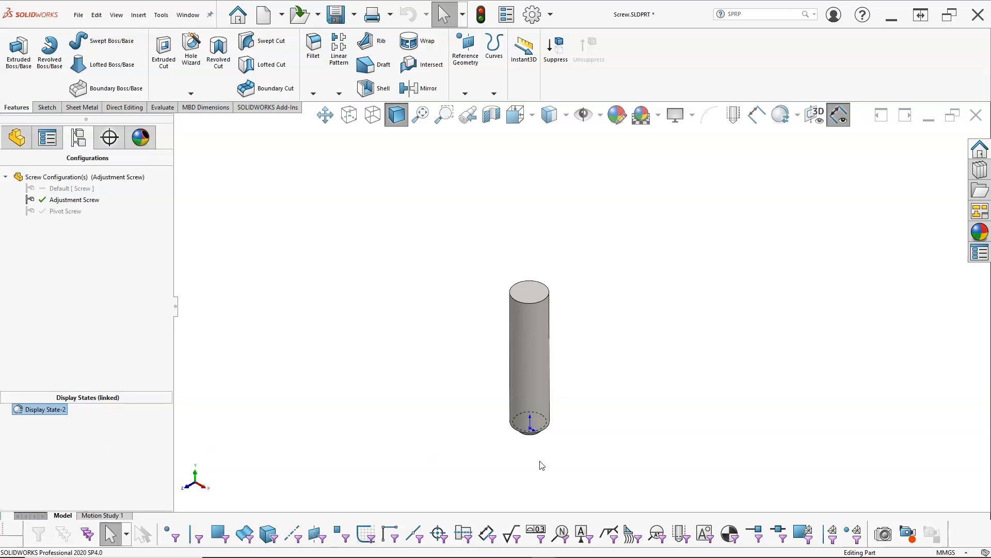
Color the Adjustment Screw's body light green (128, 255, 128) for this display state only.
scroll(542, 465, down, 2)
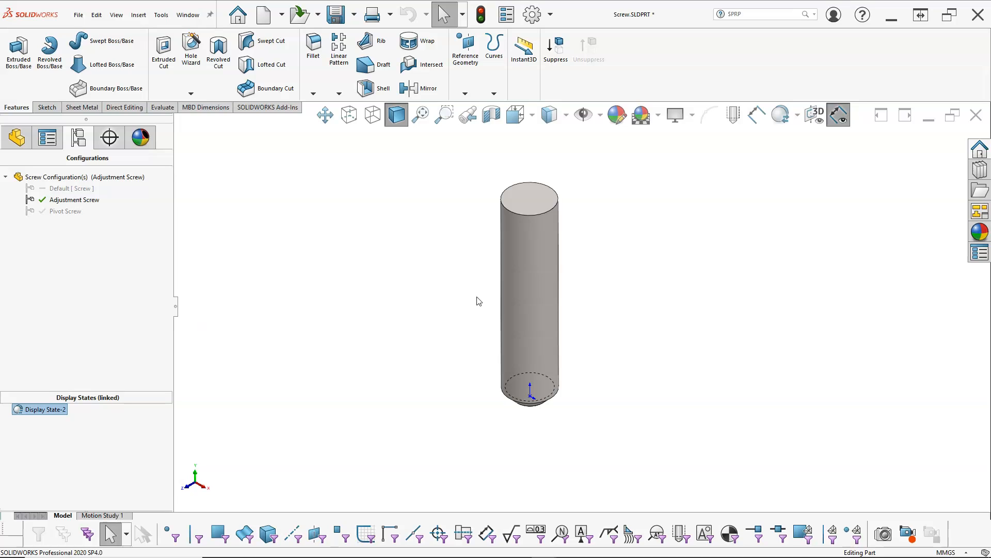
right_click(526, 262)
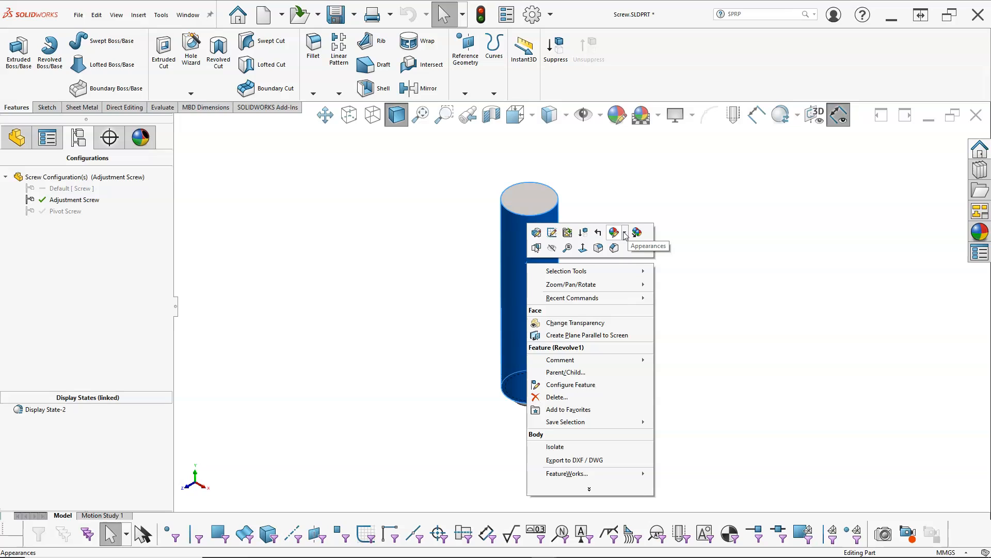
click(626, 235)
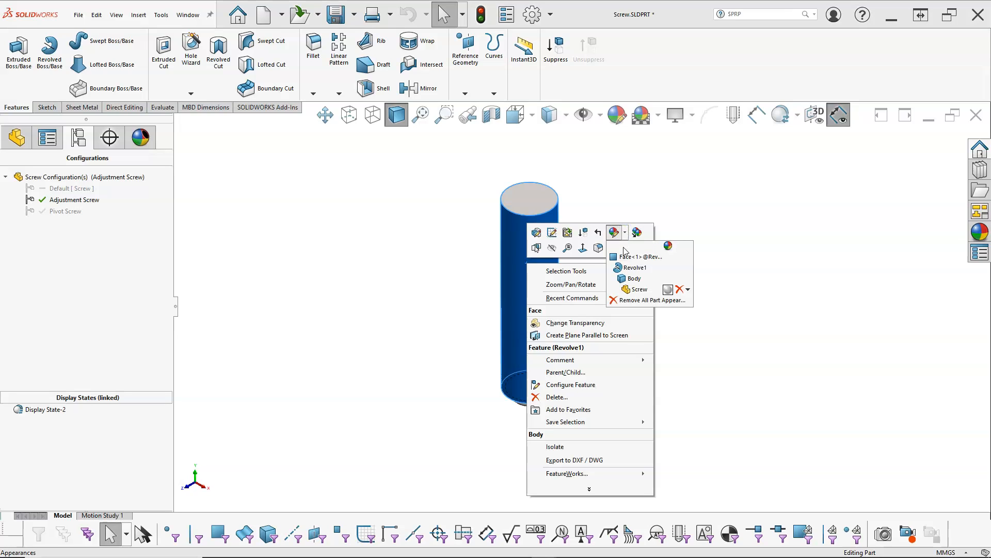
click(634, 279)
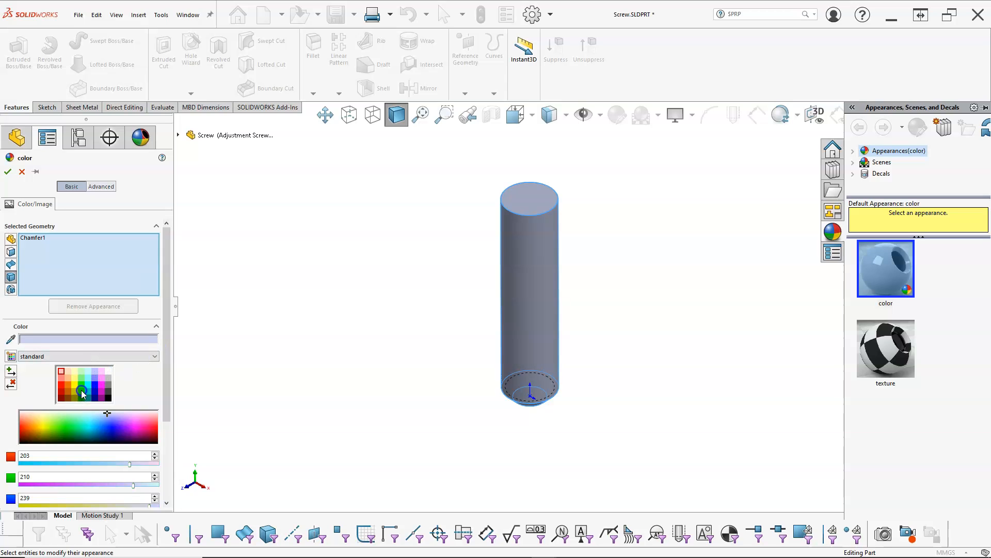
click(80, 377)
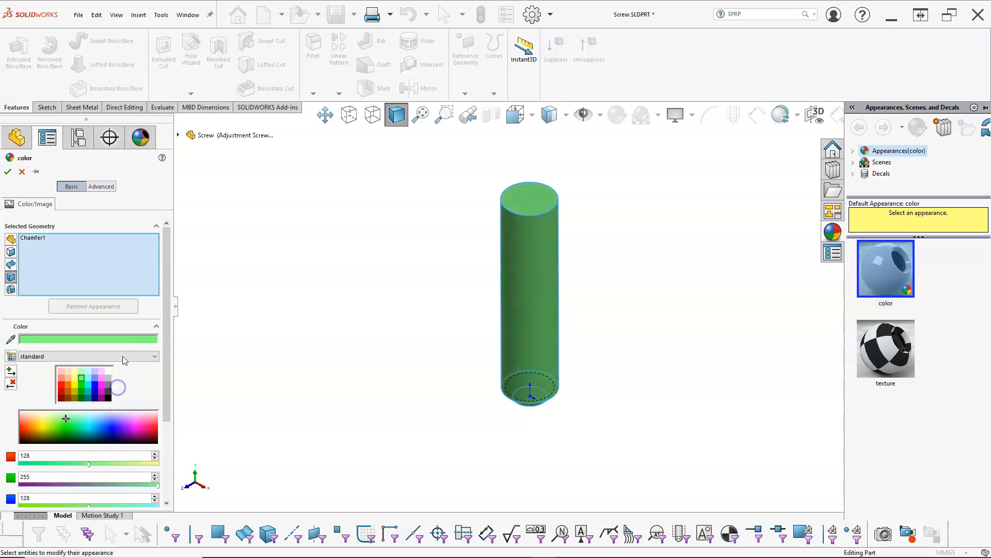
scroll(161, 308, down, 5)
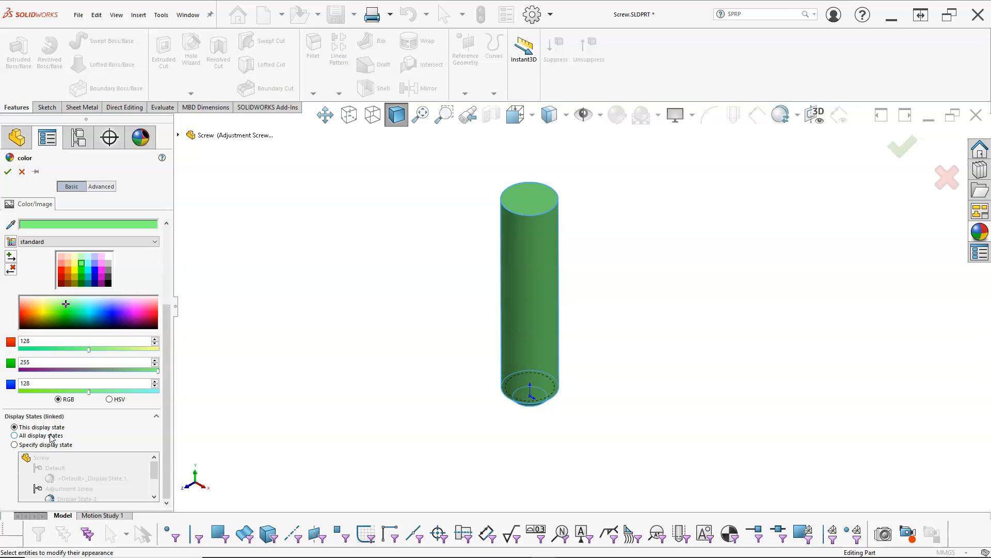
click(8, 172)
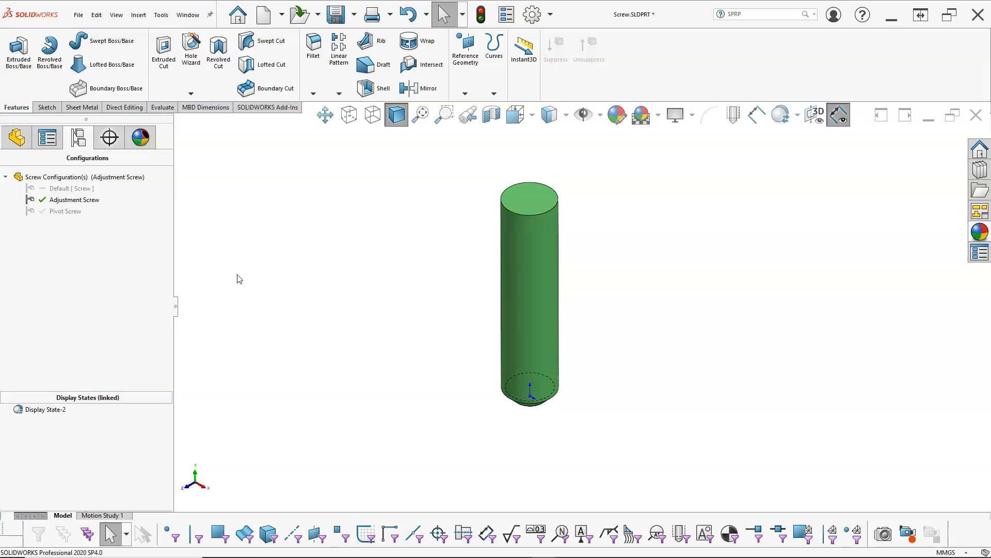
In the Pivot Screw configuration, color the body light yellow (255, 255, 128) and save the part.
double_click(61, 212)
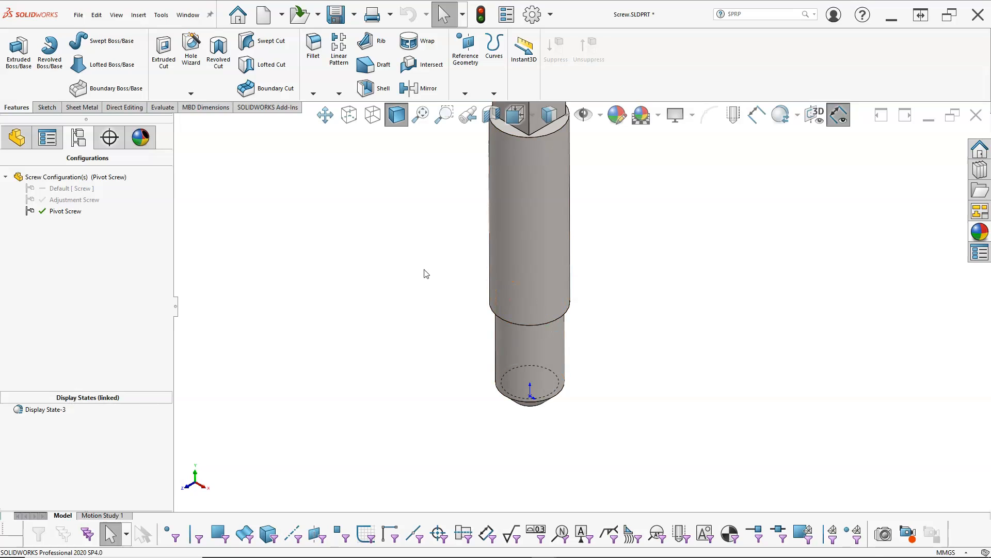
right_click(546, 226)
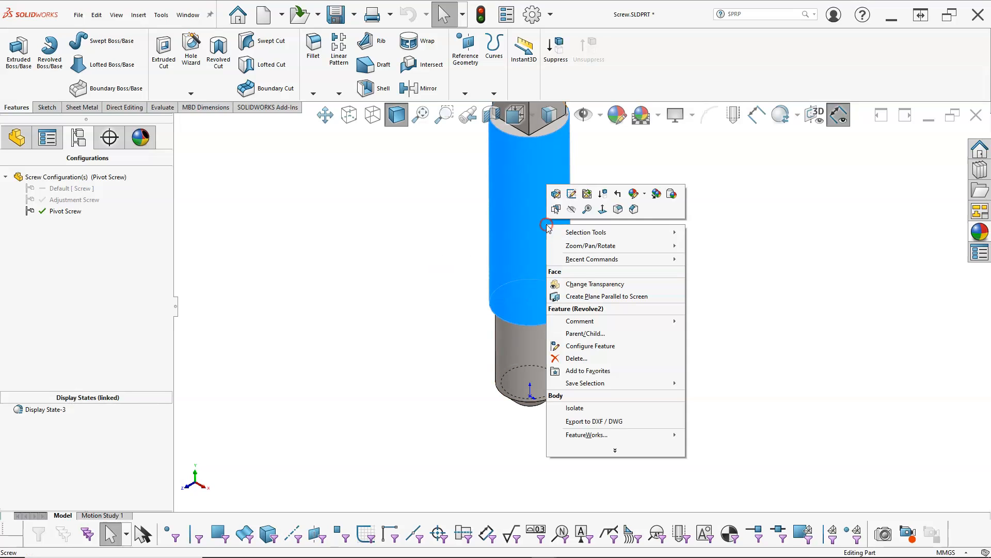
click(645, 195)
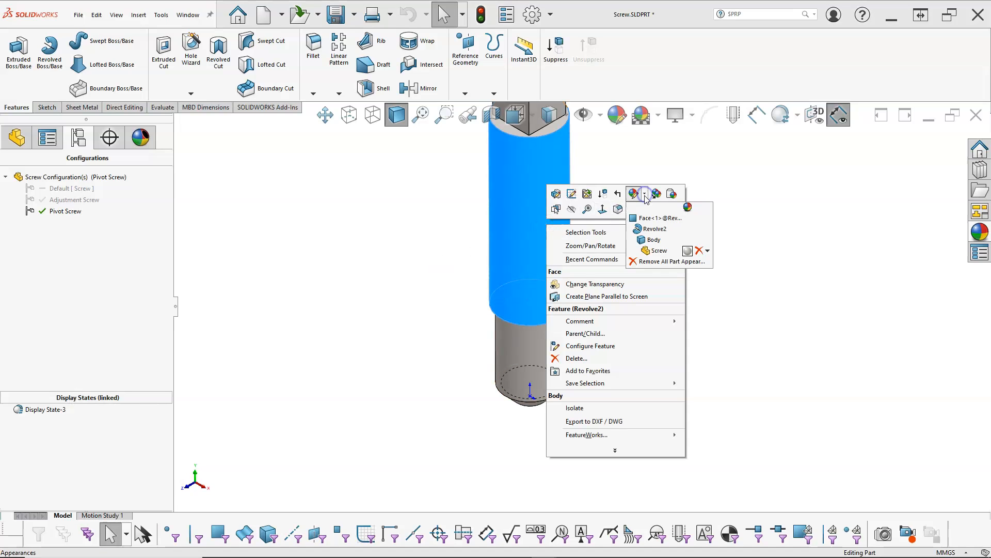
click(659, 252)
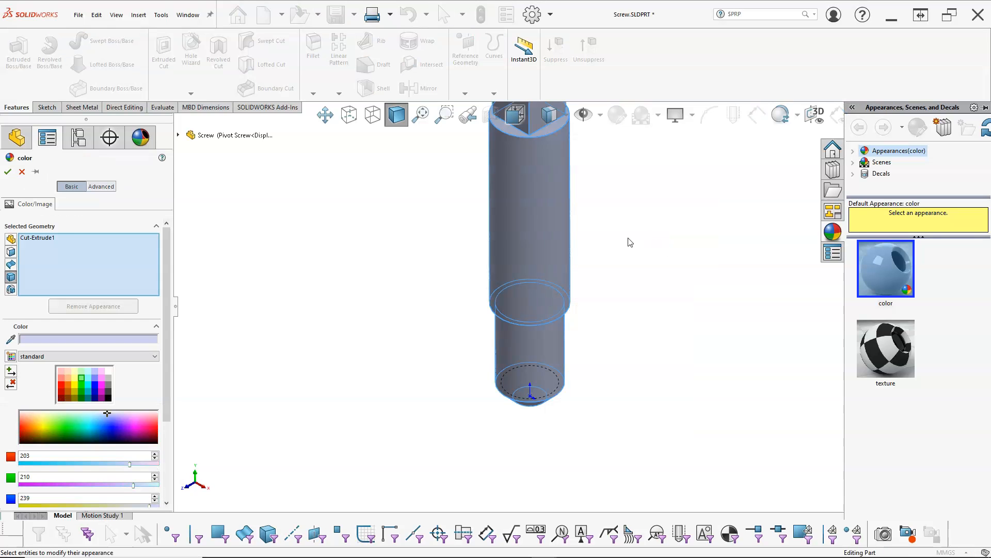
click(78, 385)
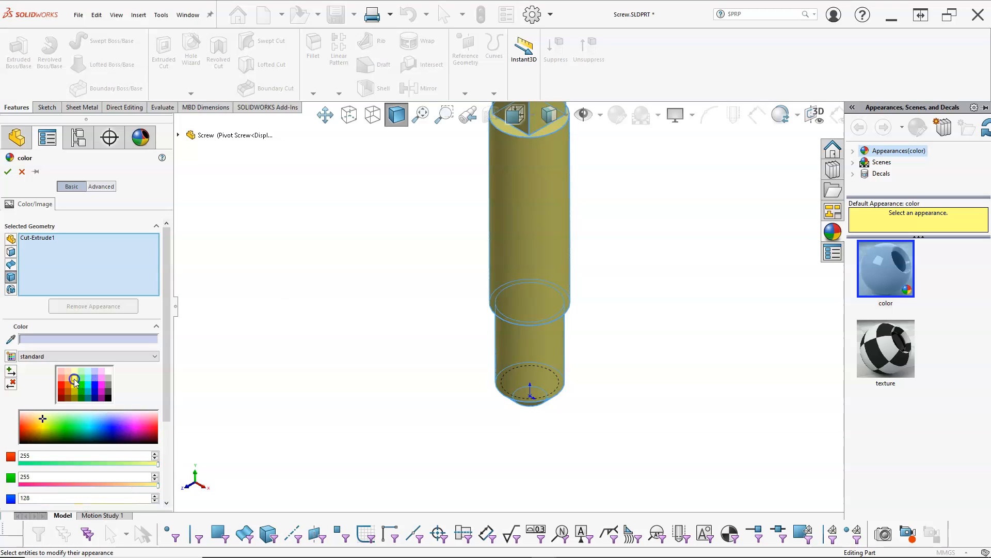
click(8, 171)
key(ctrl+s)
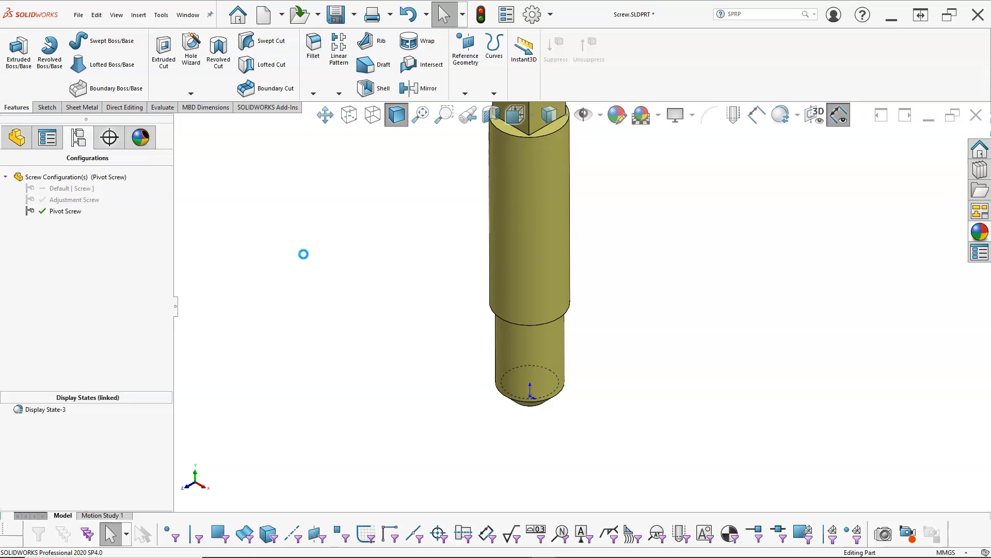
Open the recently used assembly P6-10.SLDASM and rebuild it.
scroll(535, 217, up, 1)
scroll(633, 207, up, 2)
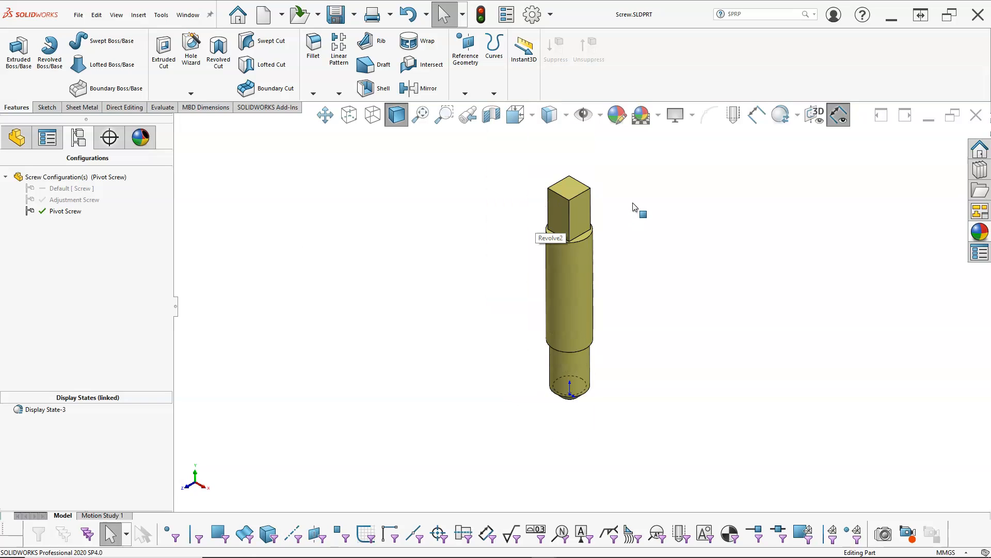
scroll(632, 206, down, 2)
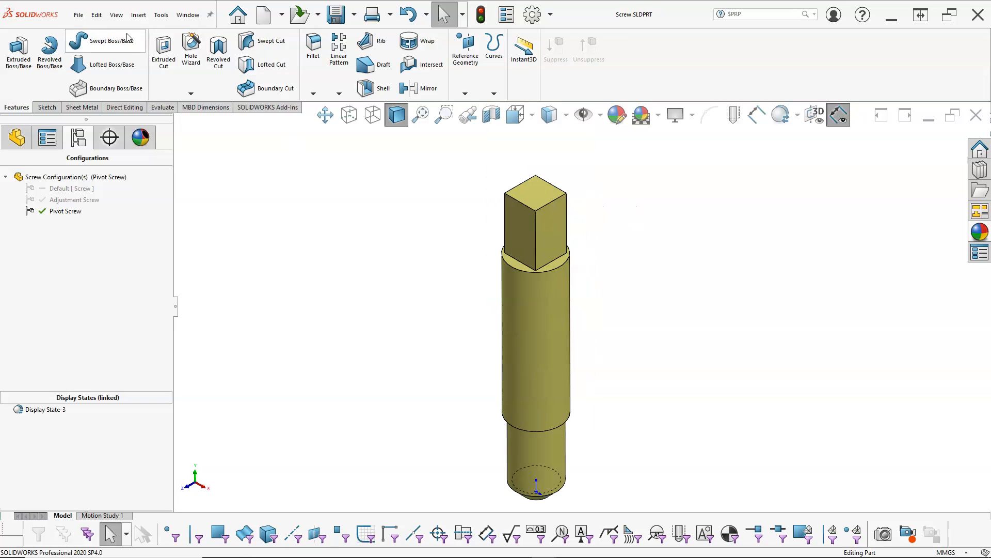
click(82, 17)
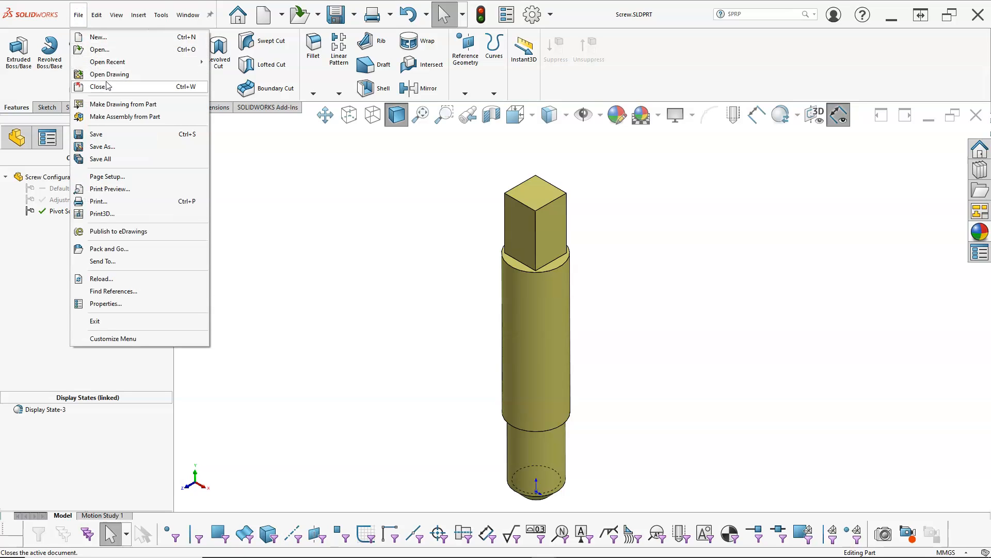
mouse_move(127, 64)
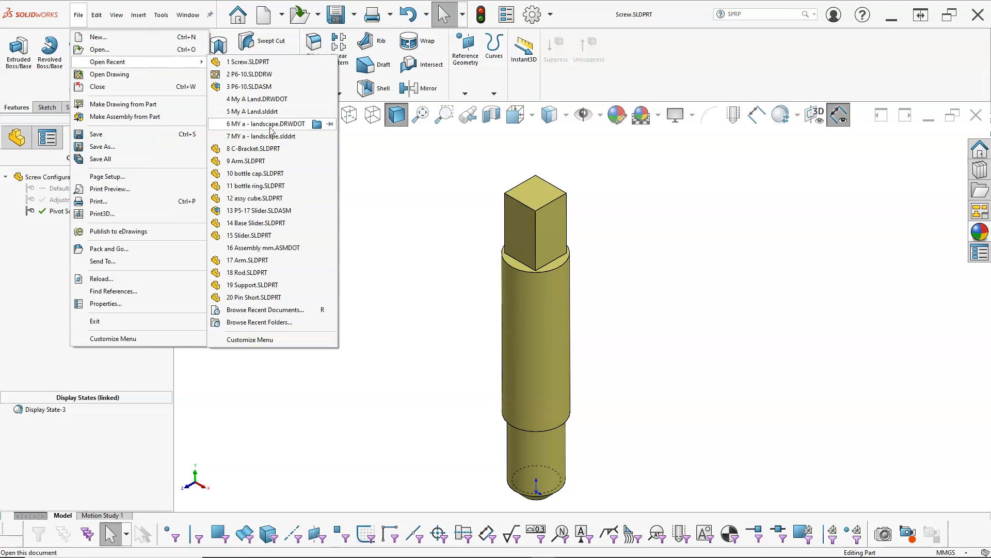
click(259, 85)
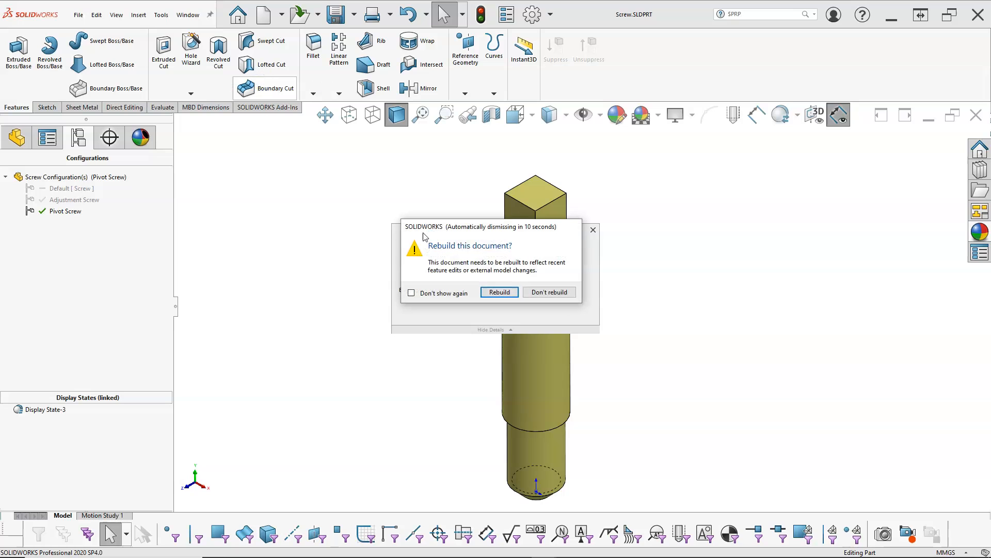
click(495, 291)
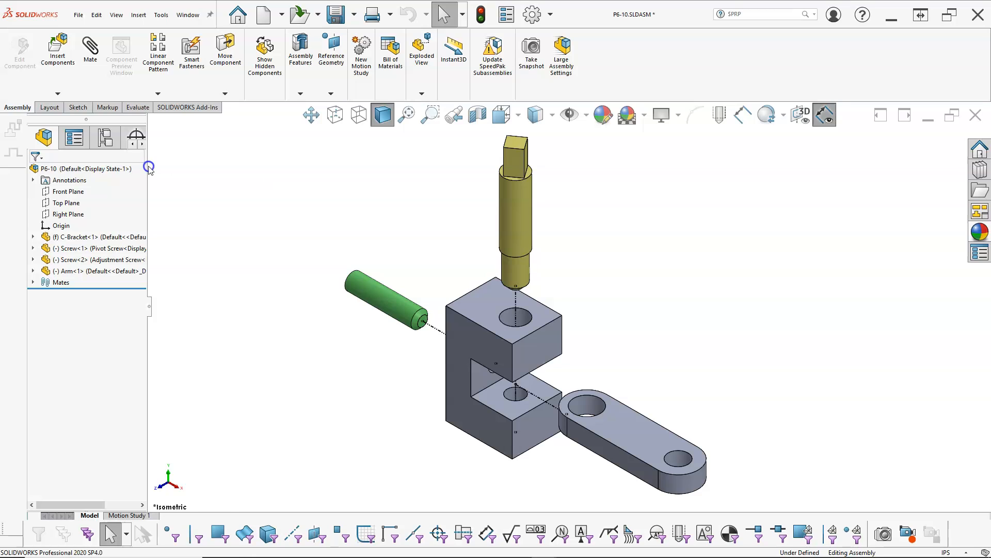
Widen the assembly's feature tree and expand its display pane beside the components.
drag(148, 167, 200, 168)
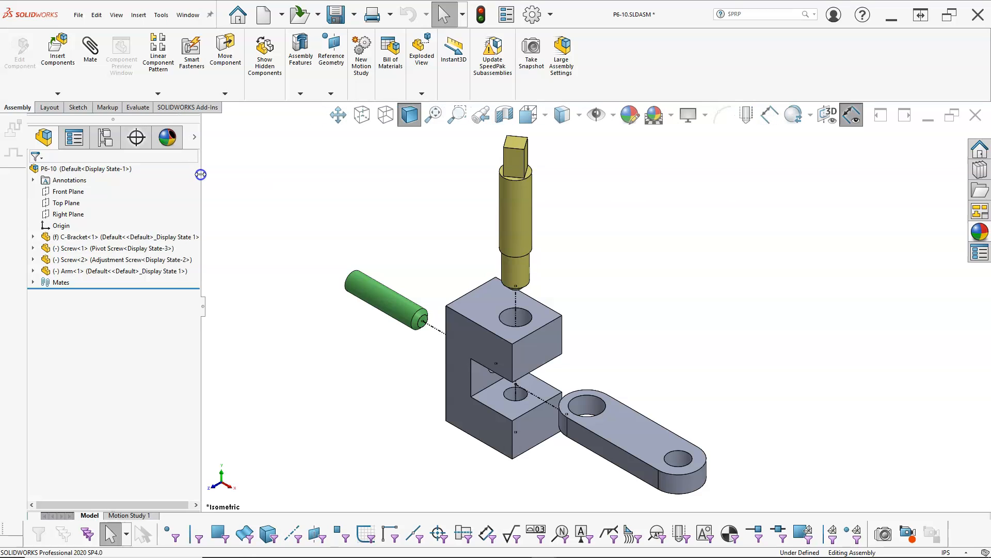
click(194, 139)
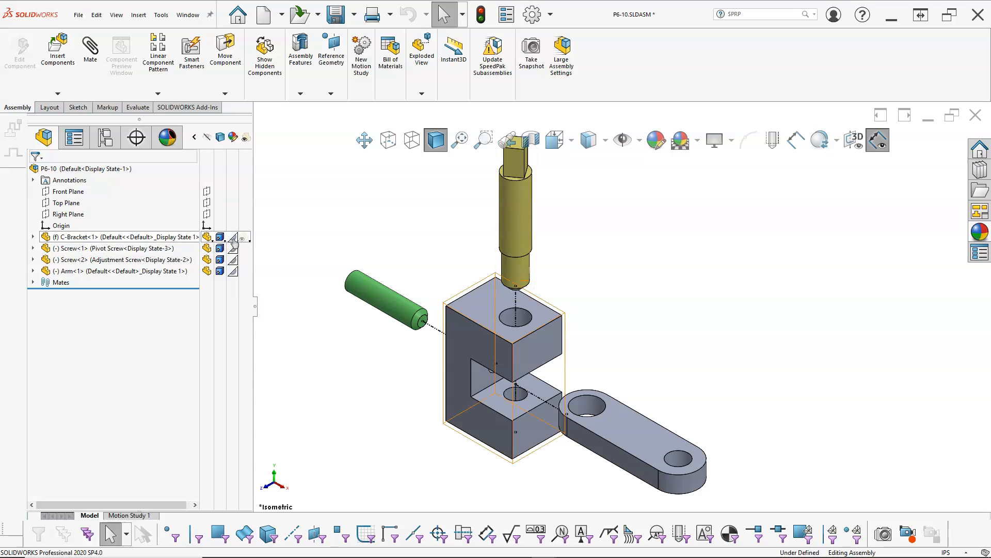
Show the assembly's configurations and enlarge the display states area beneath them.
mouse_move(234, 241)
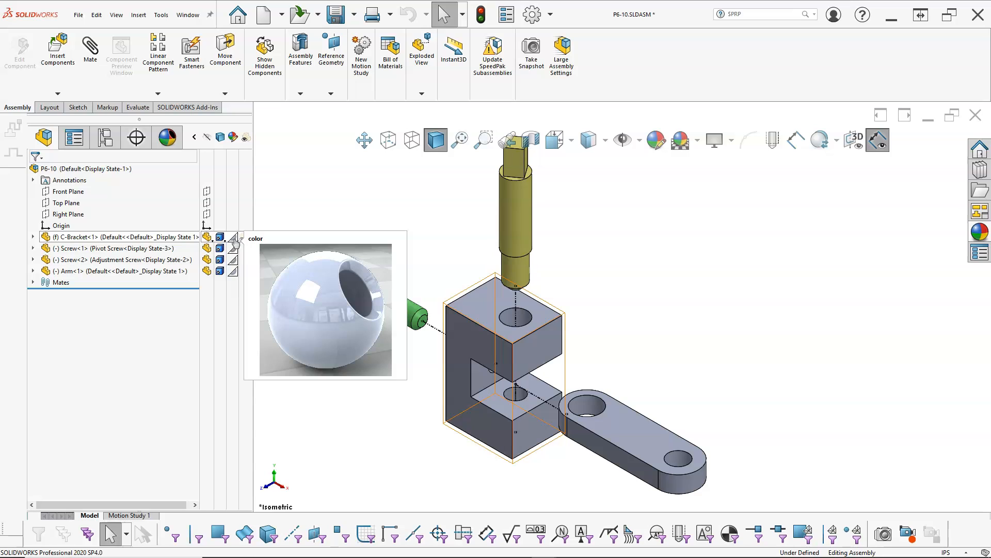
click(105, 138)
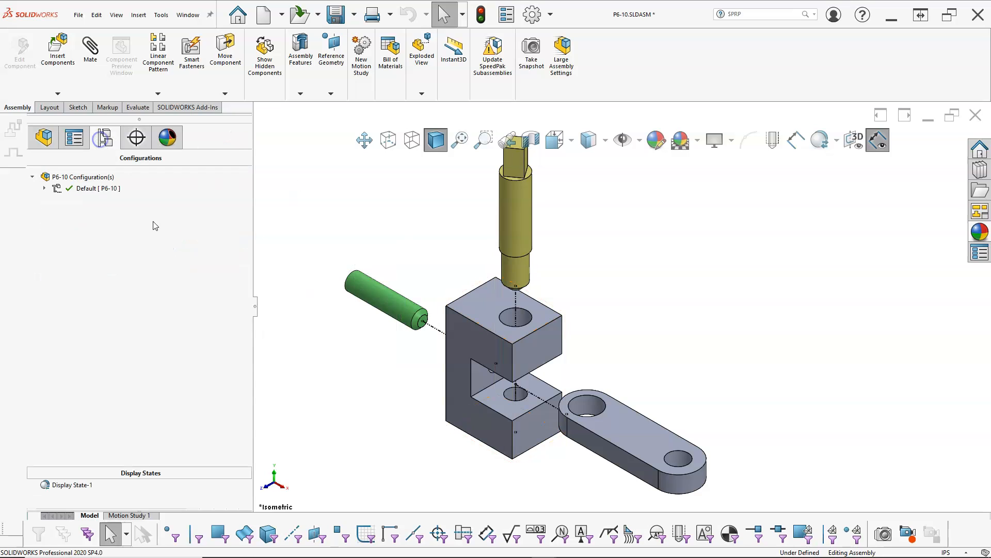
drag(151, 468, 152, 401)
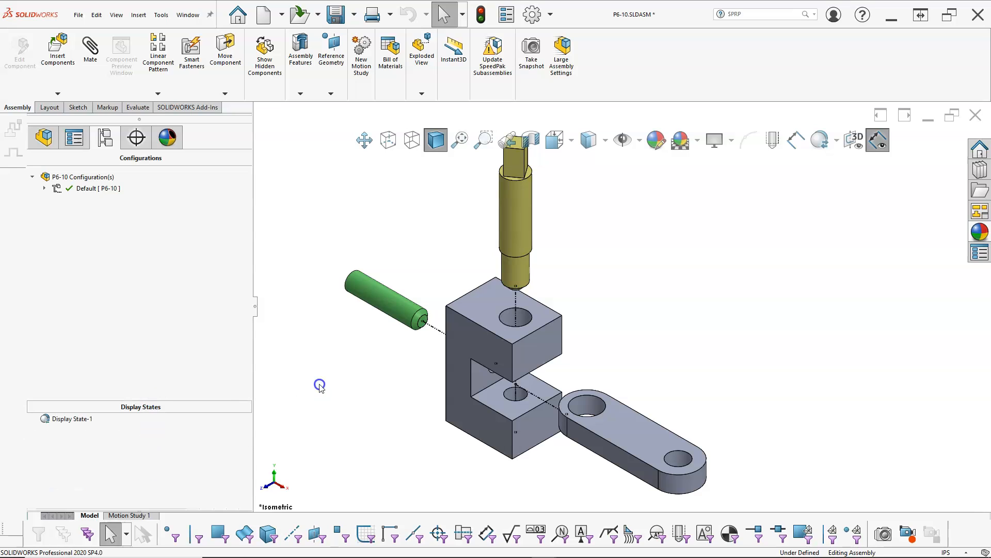
Color the C-Bracket light cyan (128, 255, 255) at component level for this display state only.
right_click(472, 336)
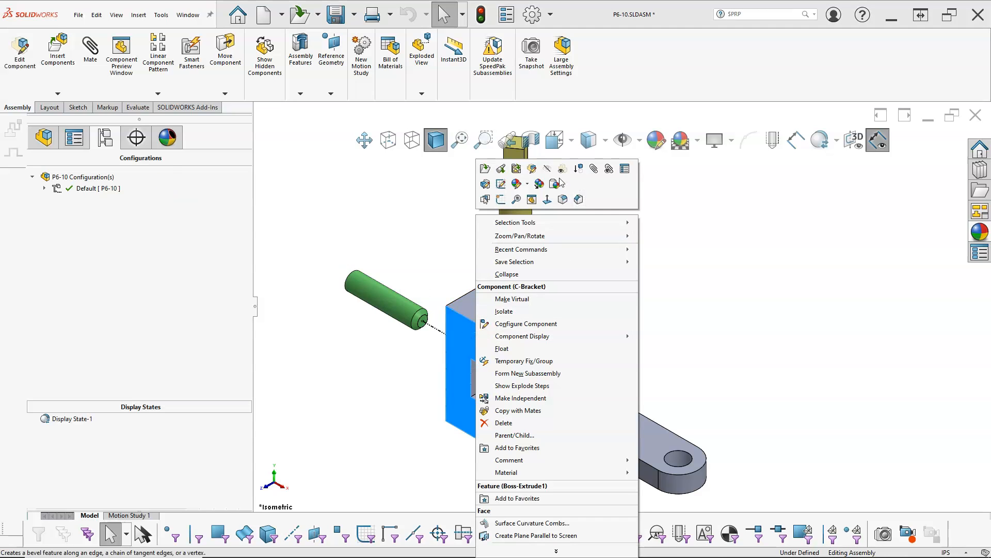
click(528, 185)
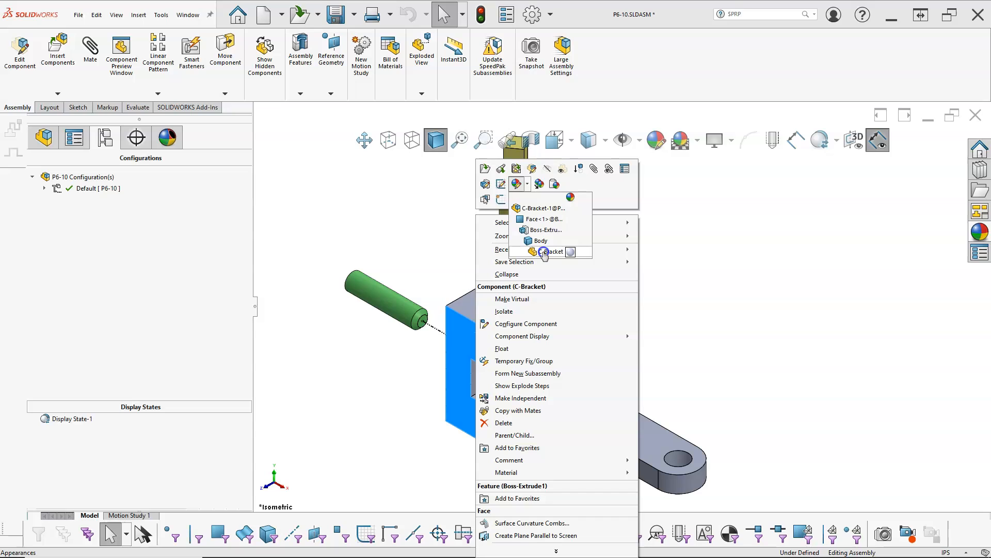
click(535, 211)
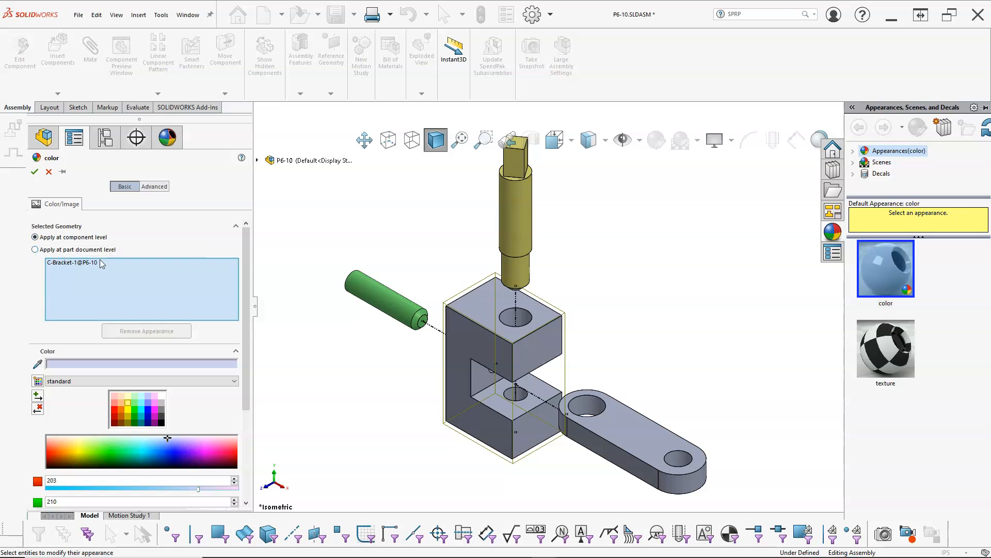
drag(247, 306, 242, 441)
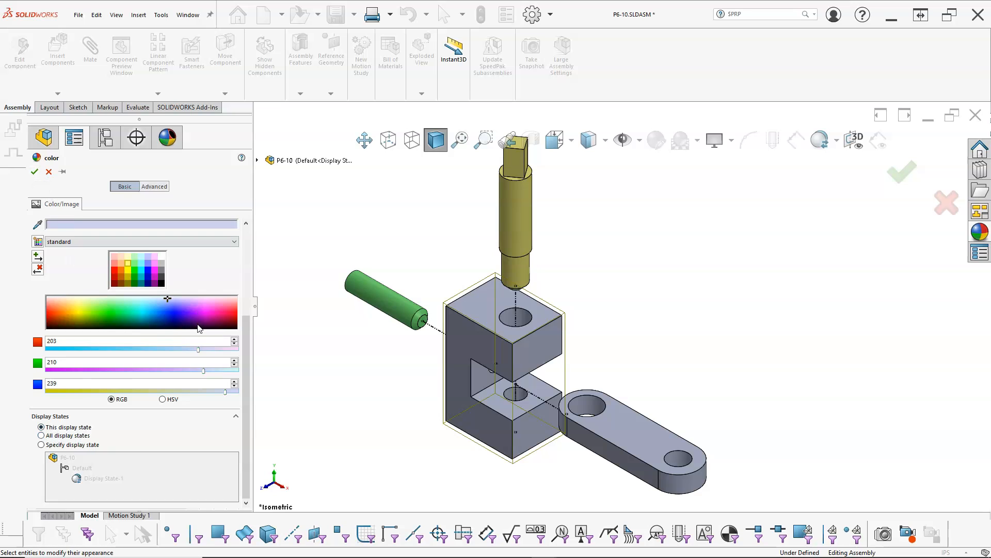
click(144, 267)
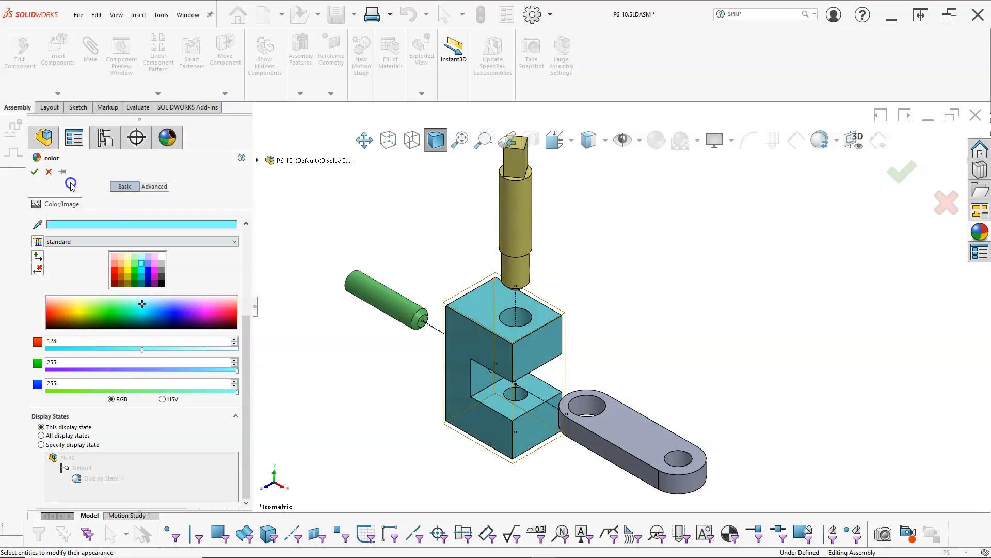
click(35, 172)
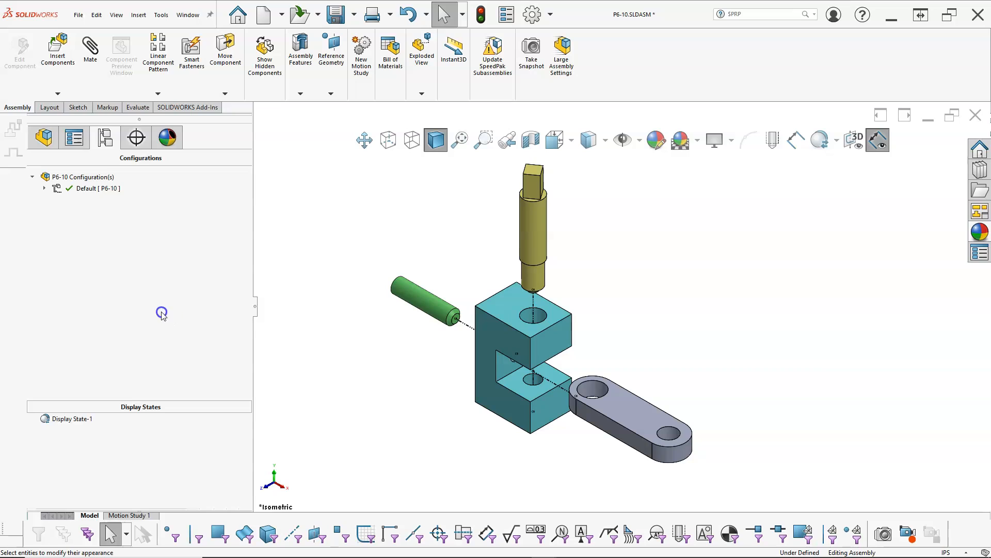
Add a new display state to the assembly and name it WIP.
right_click(115, 443)
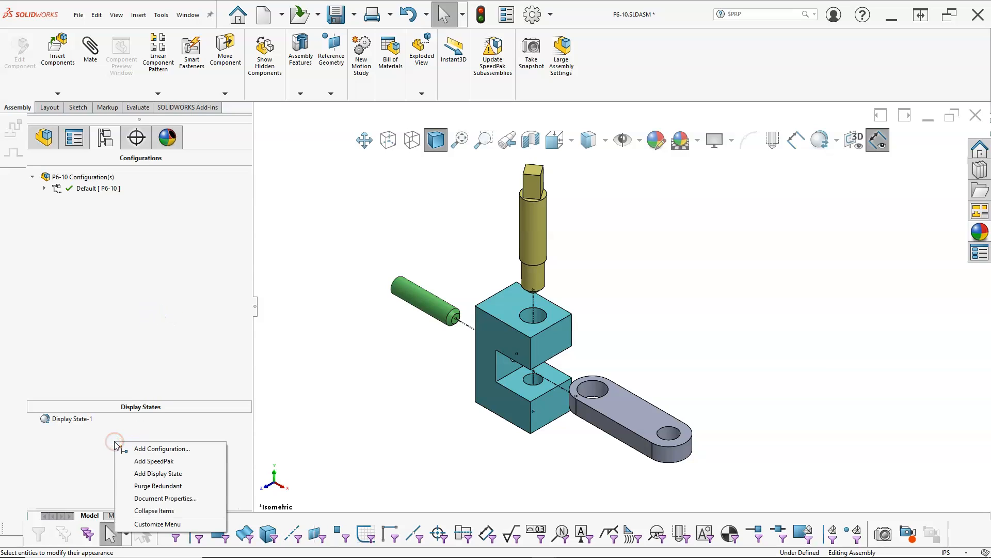
click(155, 474)
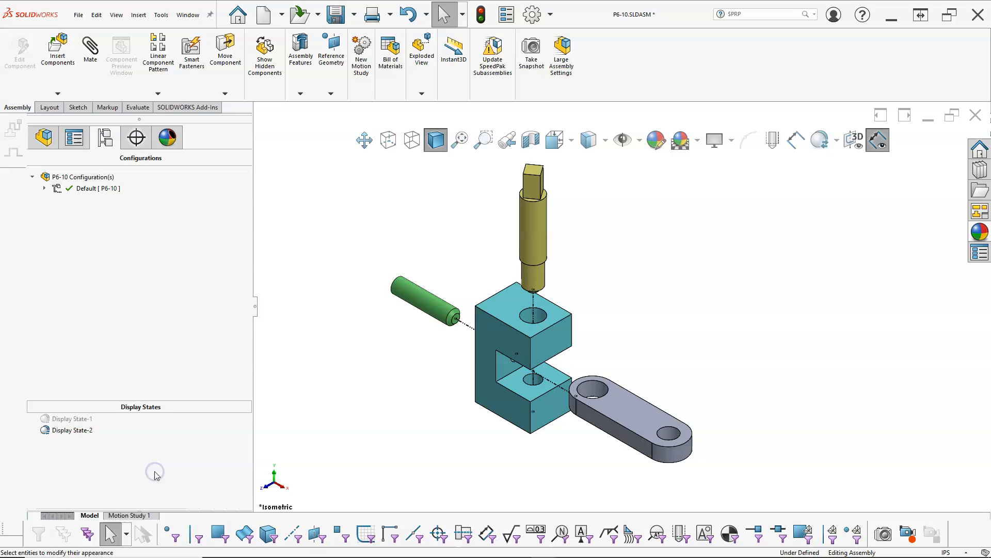
click(83, 432)
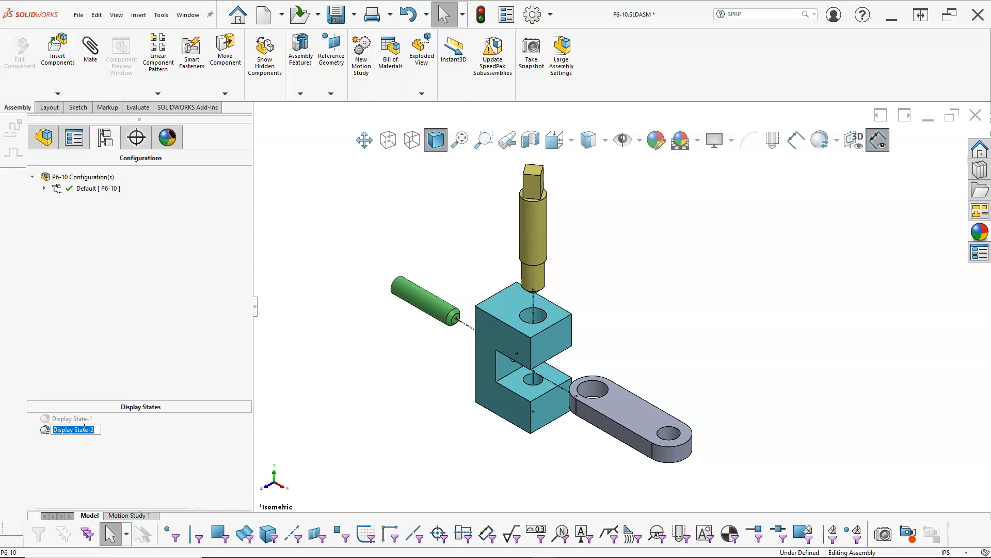
text(WIP)
key(Return)
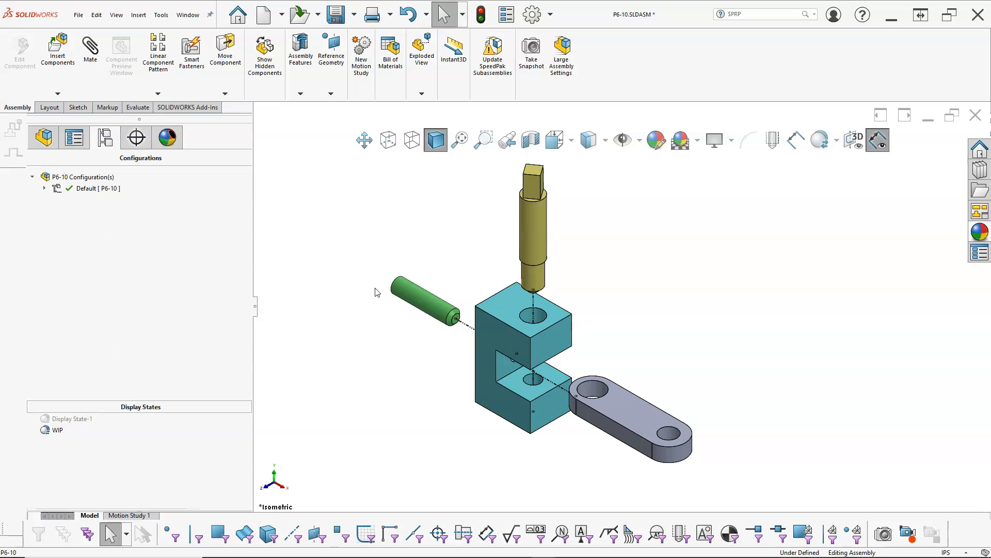
Hide the yellow Pivot Screw and the Arm in the WIP display state.
click(534, 232)
key(Delete)
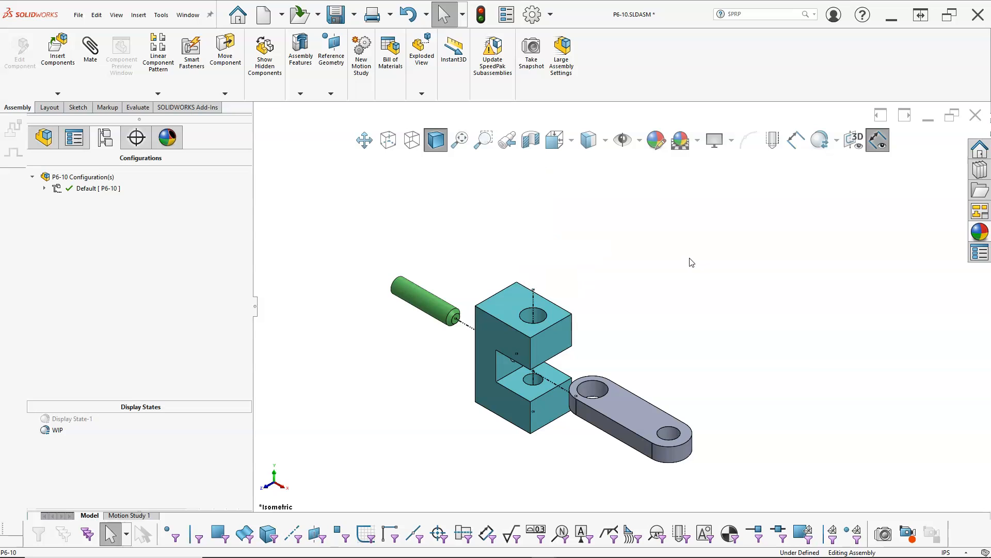
click(622, 408)
key(Delete)
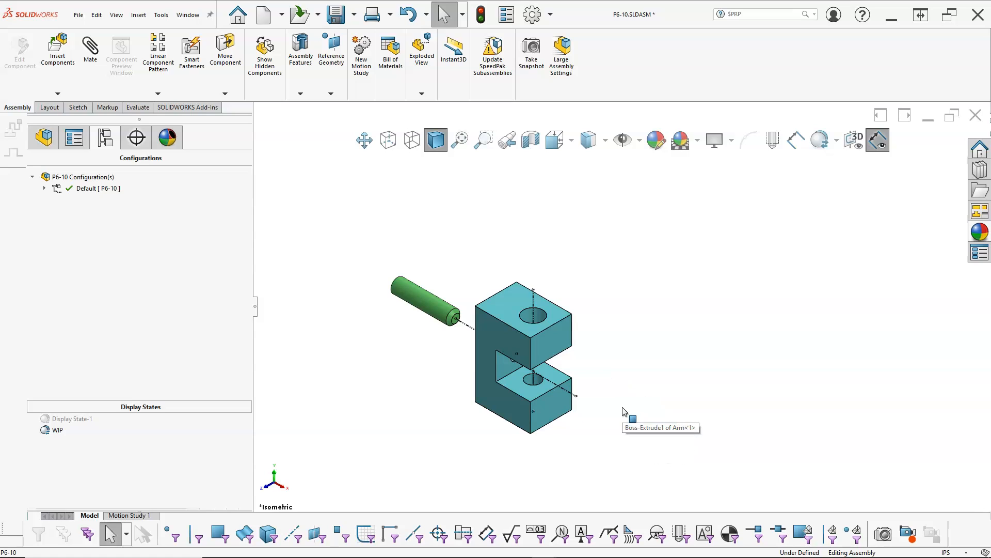
Collapse Exploded View1 of the Default configuration.
click(421, 93)
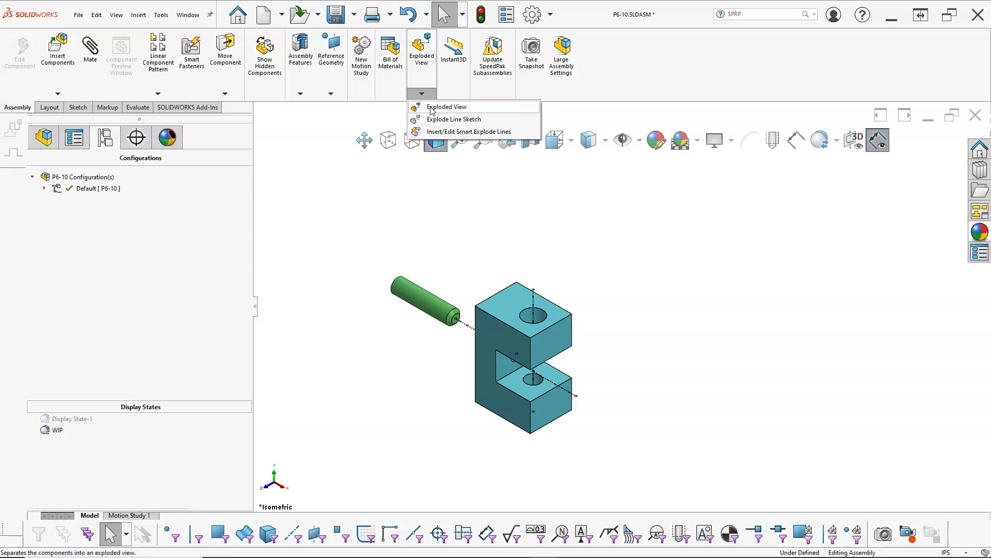
click(44, 189)
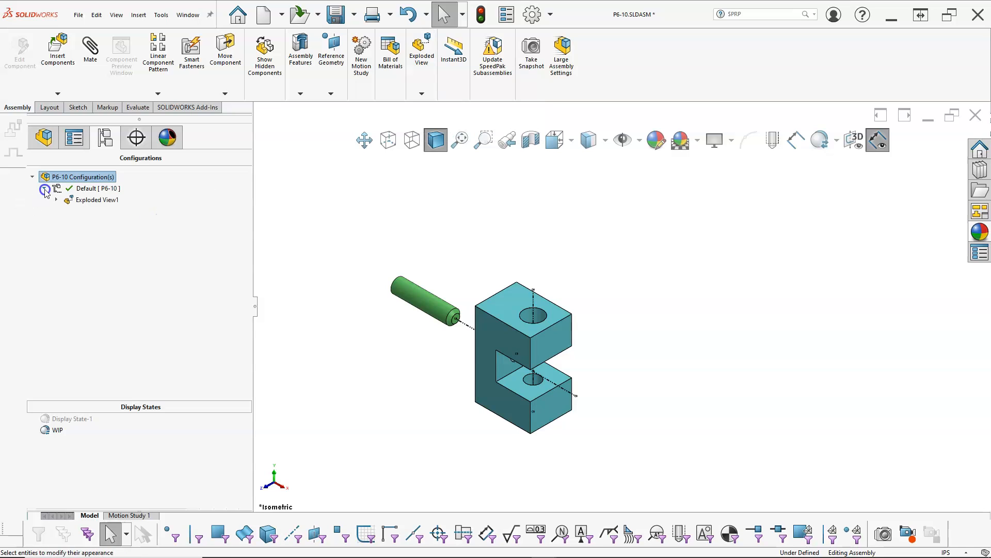
double_click(93, 200)
mouse_move(423, 394)
middle_down()
mouse_move(431, 339)
mouse_move(449, 337)
mouse_move(431, 390)
middle_up()
scroll(486, 396, down, 1)
middle_drag(518, 394, 521, 397)
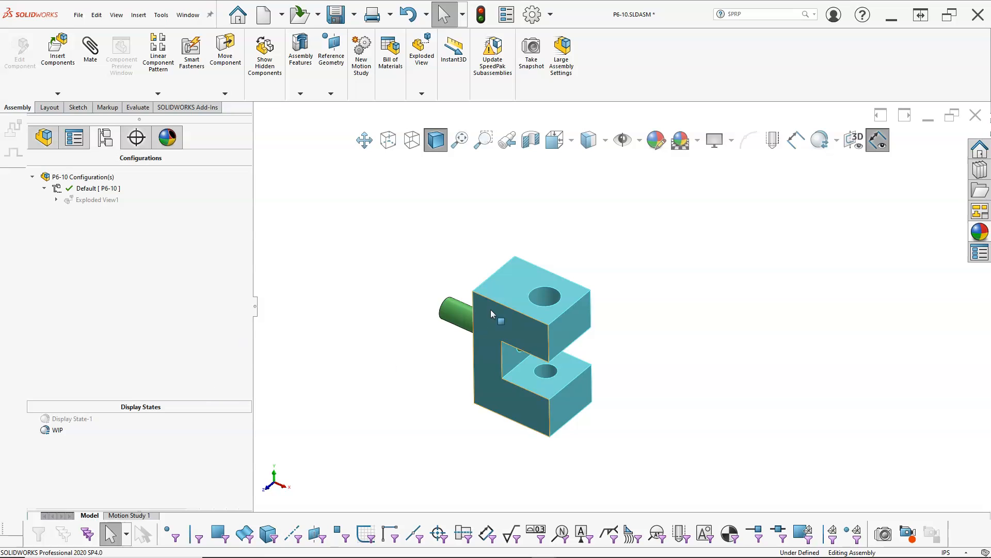
Make the C-Bracket transparent in the WIP display state.
right_click(517, 279)
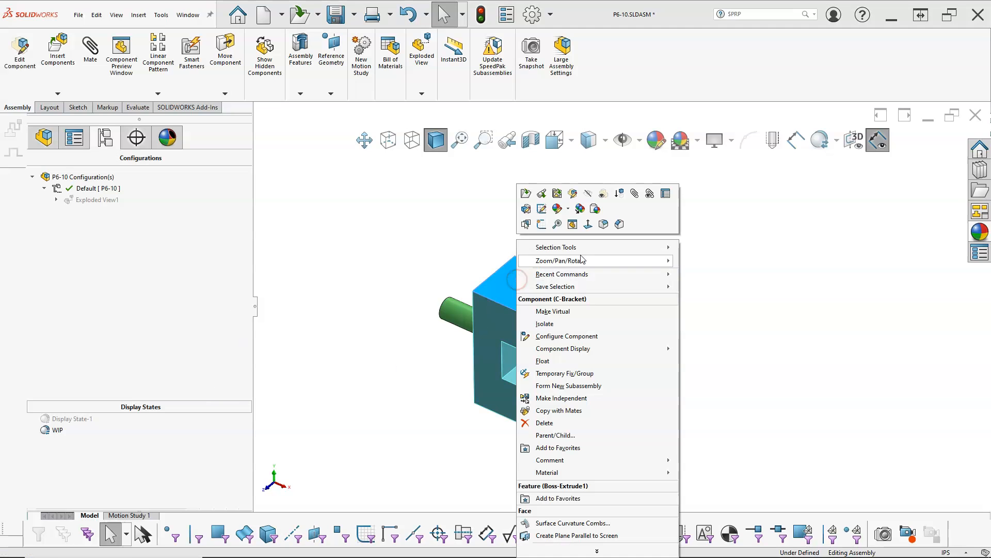
click(603, 194)
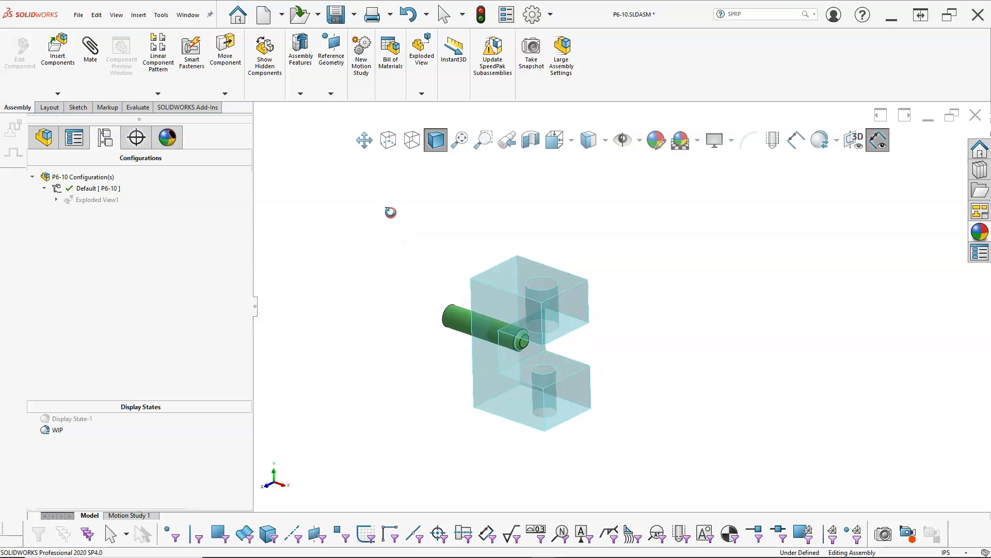
scroll(577, 342, down, 4)
middle_drag(578, 342, 572, 343)
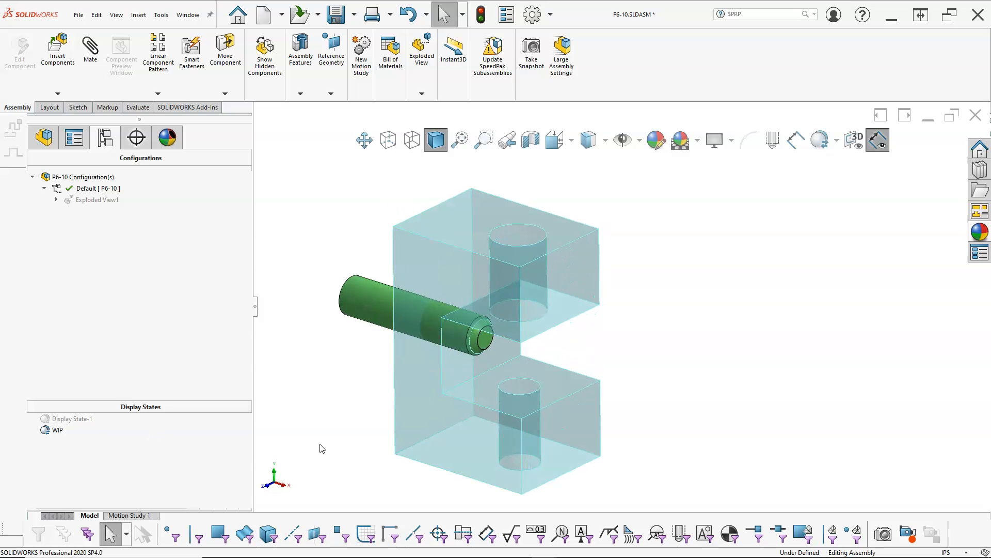
Activate Display State-1 and return to WIP to compare the two display states.
scroll(320, 443, up, 1)
double_click(58, 423)
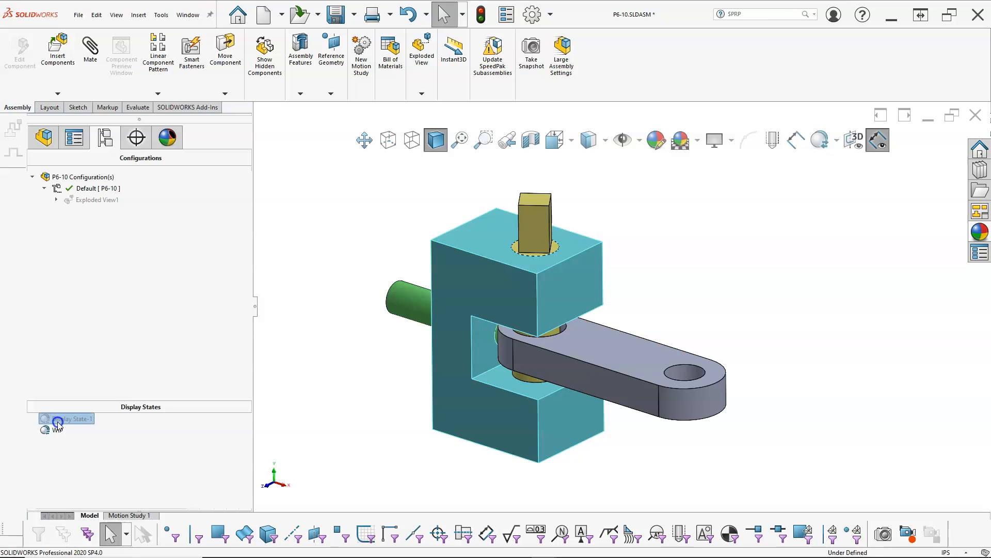
double_click(57, 430)
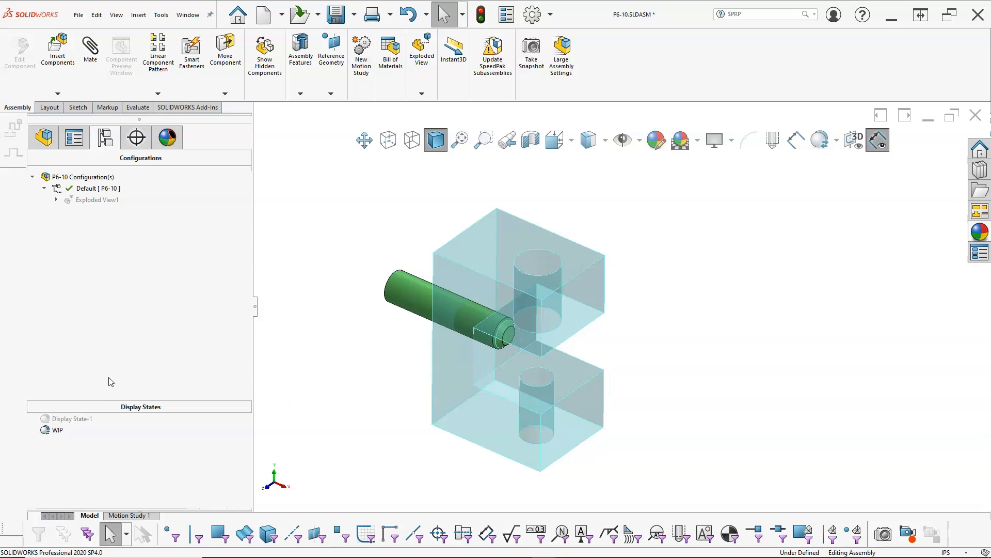
Save the assembly and switch to Sheet1 of the P6-10 drawing.
click(335, 15)
click(188, 15)
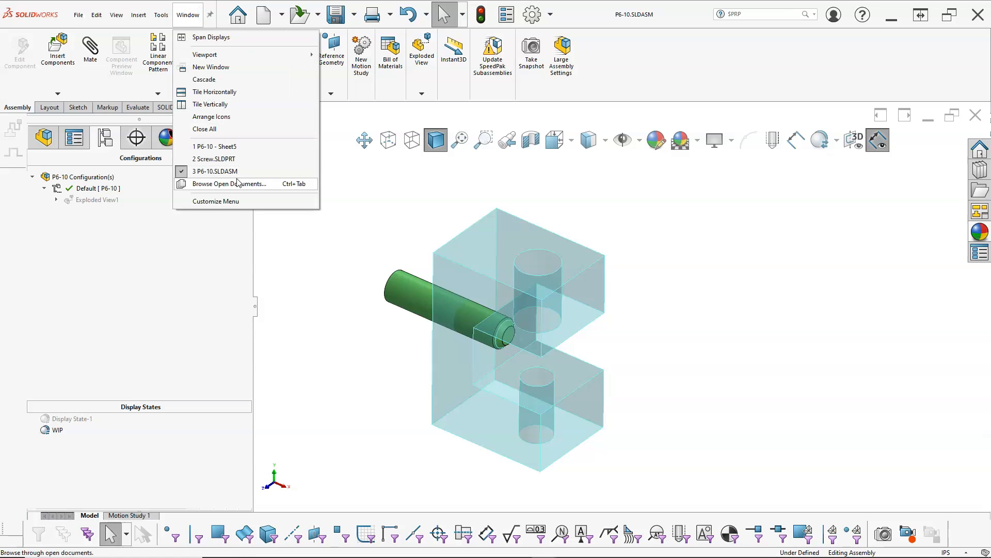
click(221, 149)
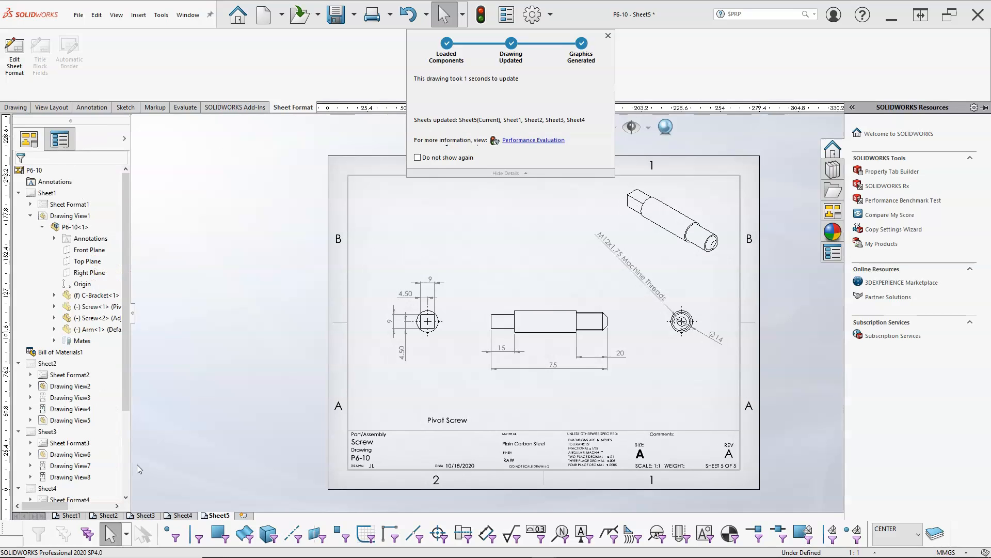
click(70, 515)
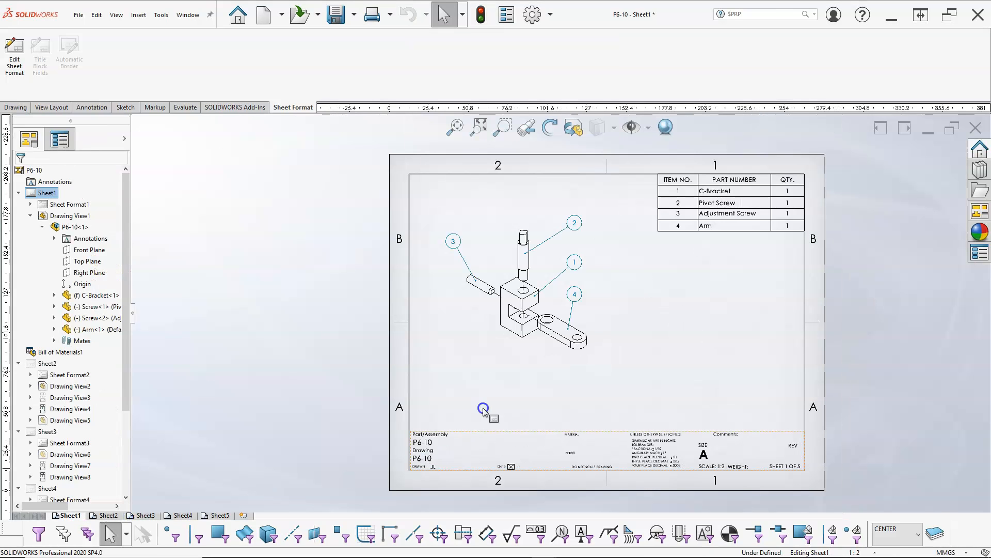
Try the Shaded With Edges display style on Sheet1's exploded assembly view and revert it to Hidden Lines Removed.
click(493, 346)
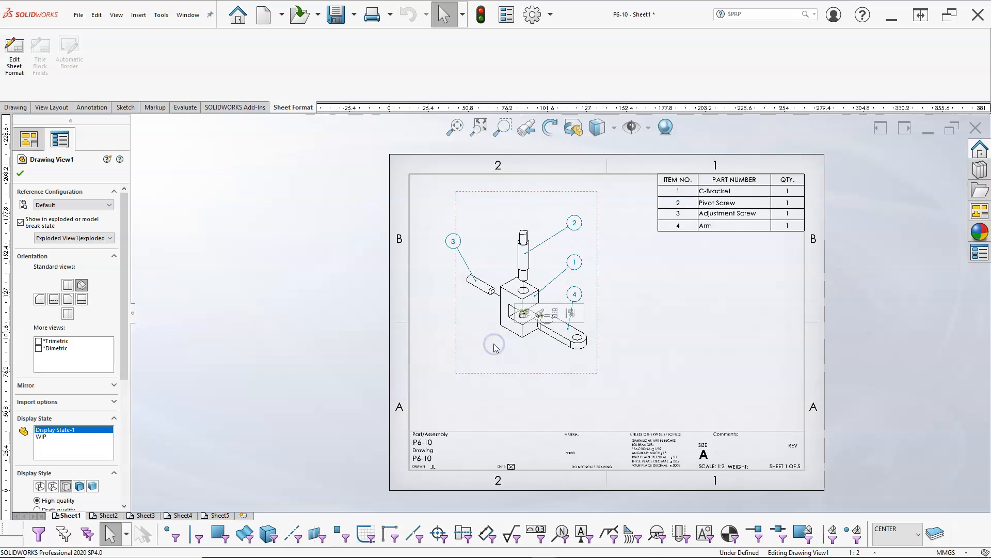
scroll(111, 323, down, 5)
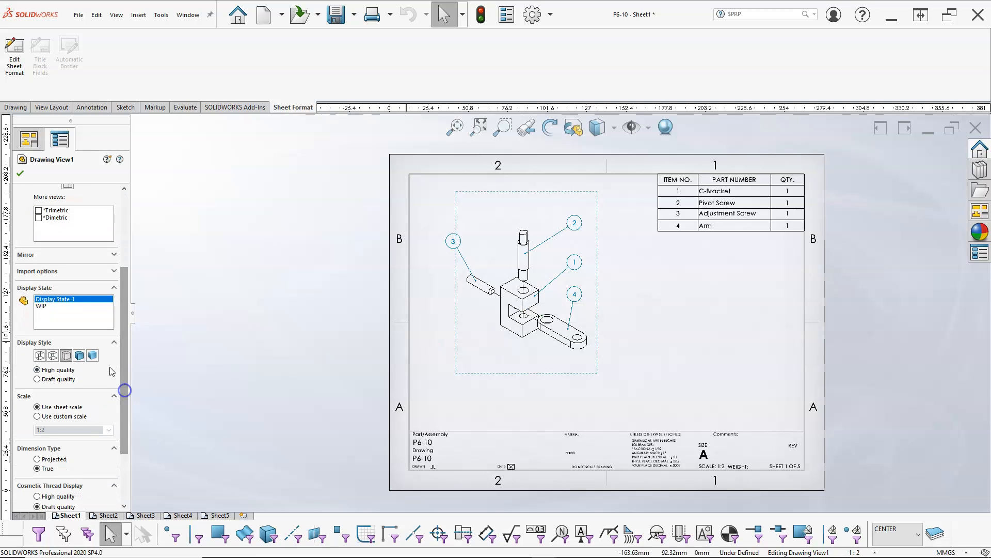
click(79, 355)
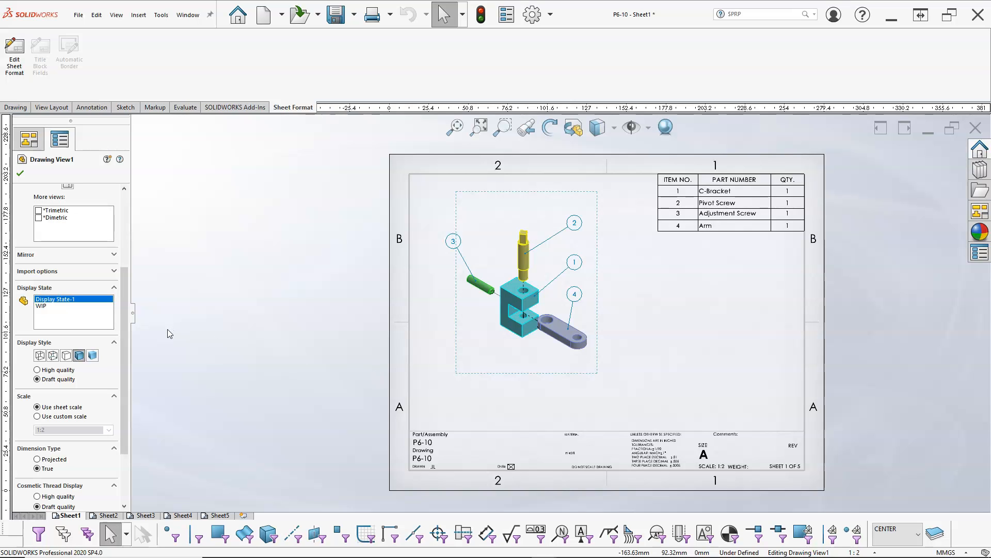
drag(128, 332, 126, 335)
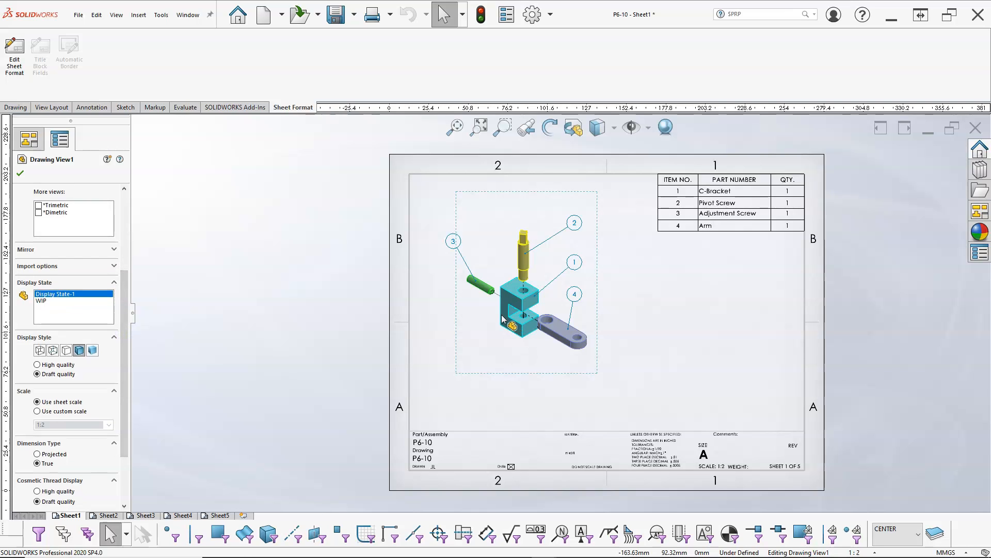
click(66, 351)
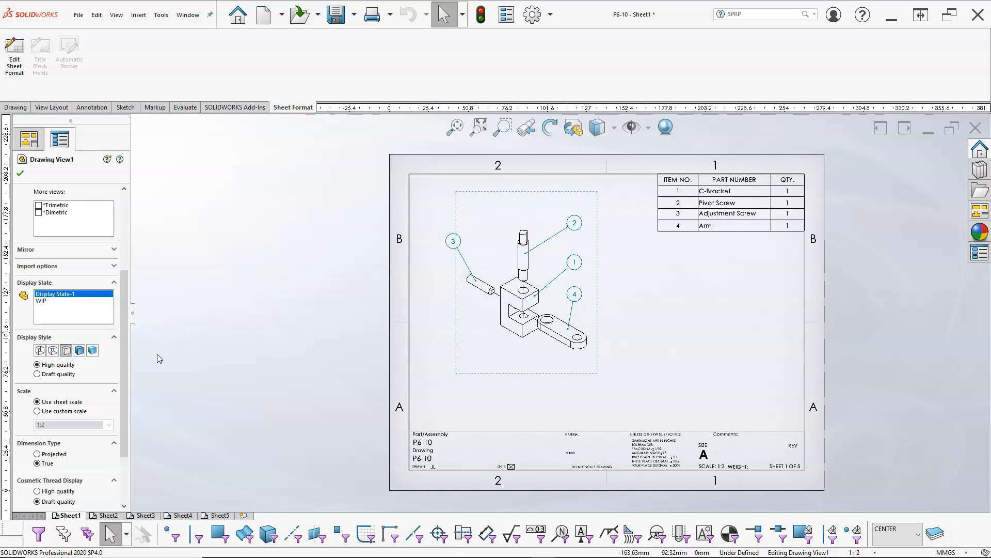
drag(124, 360, 133, 274)
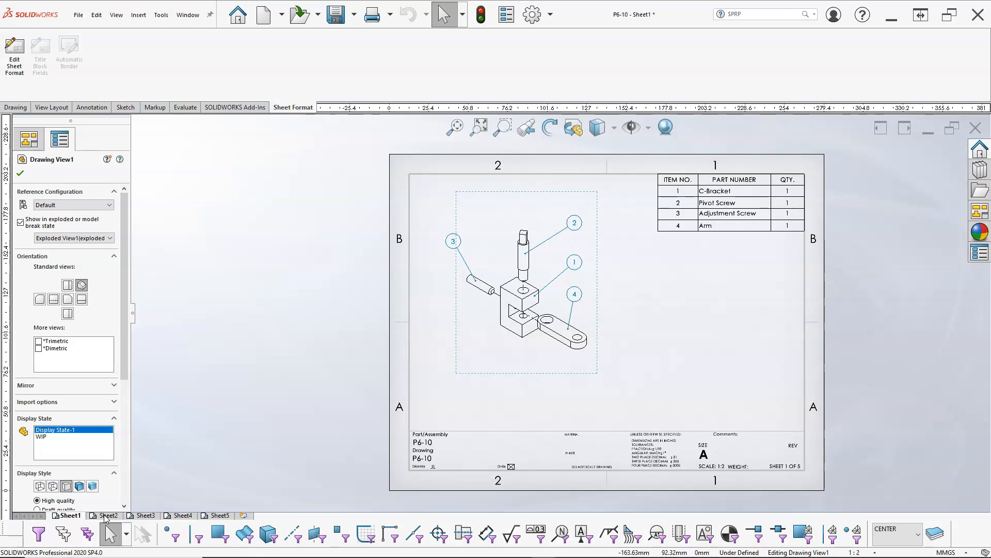
On Sheet2, set the C-Bracket's isometric view to the Shaded With Edges display style.
click(108, 516)
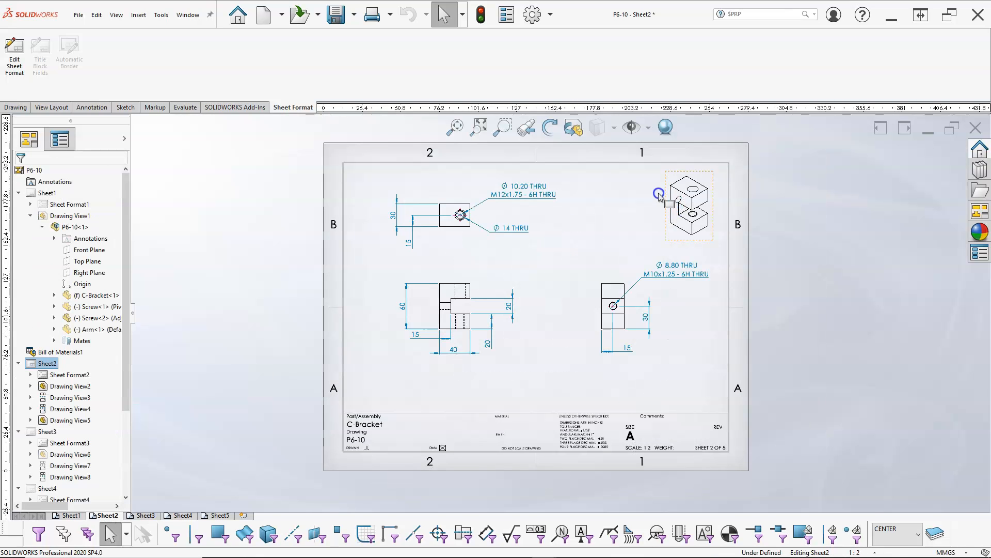
click(669, 181)
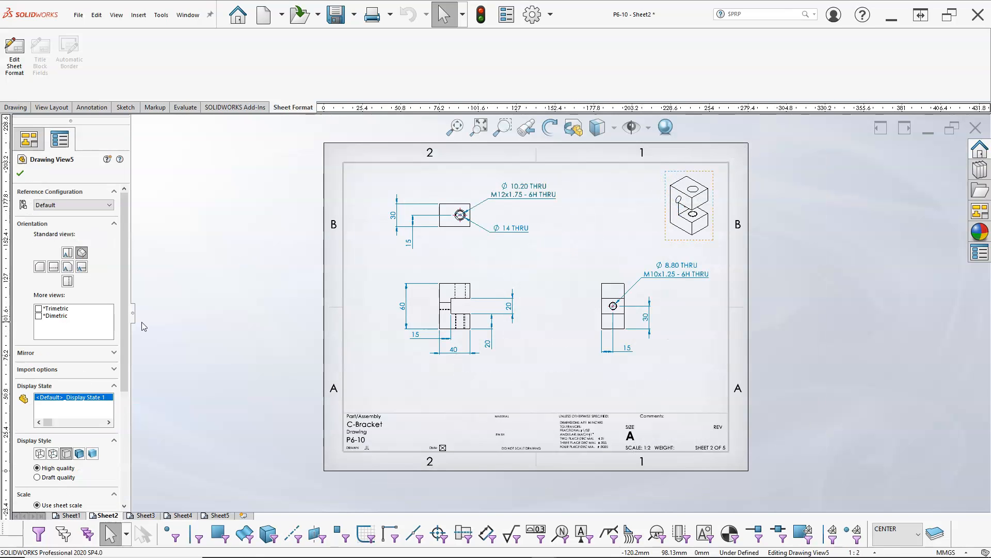
click(81, 454)
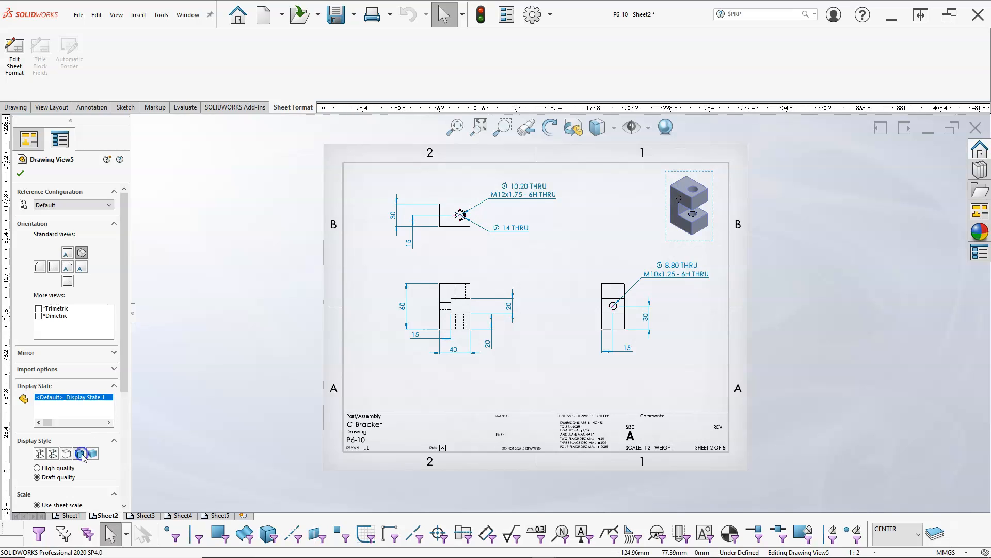
click(20, 173)
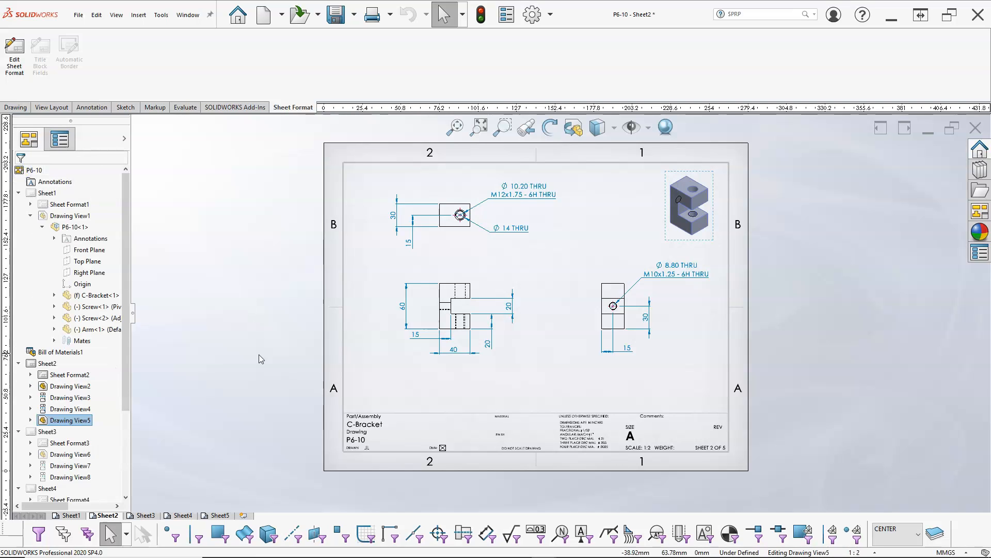